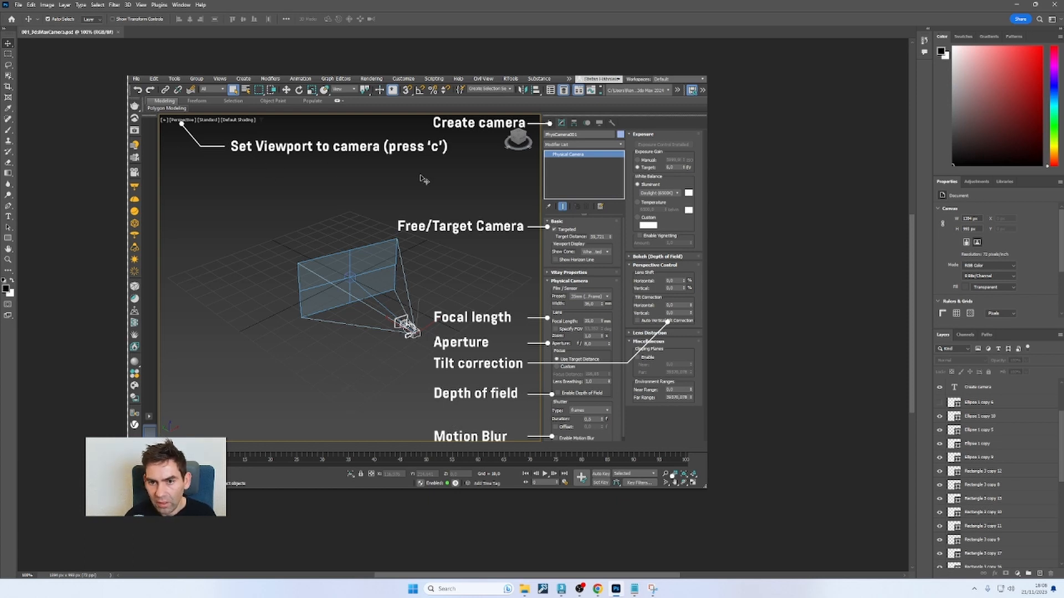
Switch to 3ds Max and create a targeted physical camera in the perspective view, with a target distance of about 79 units.
click(1018, 6)
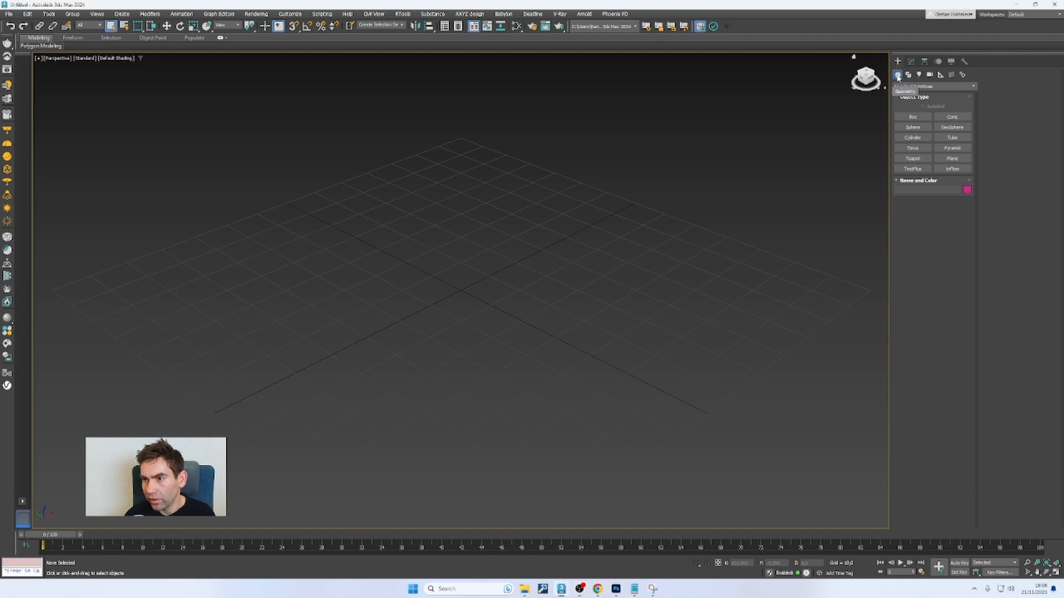
click(931, 75)
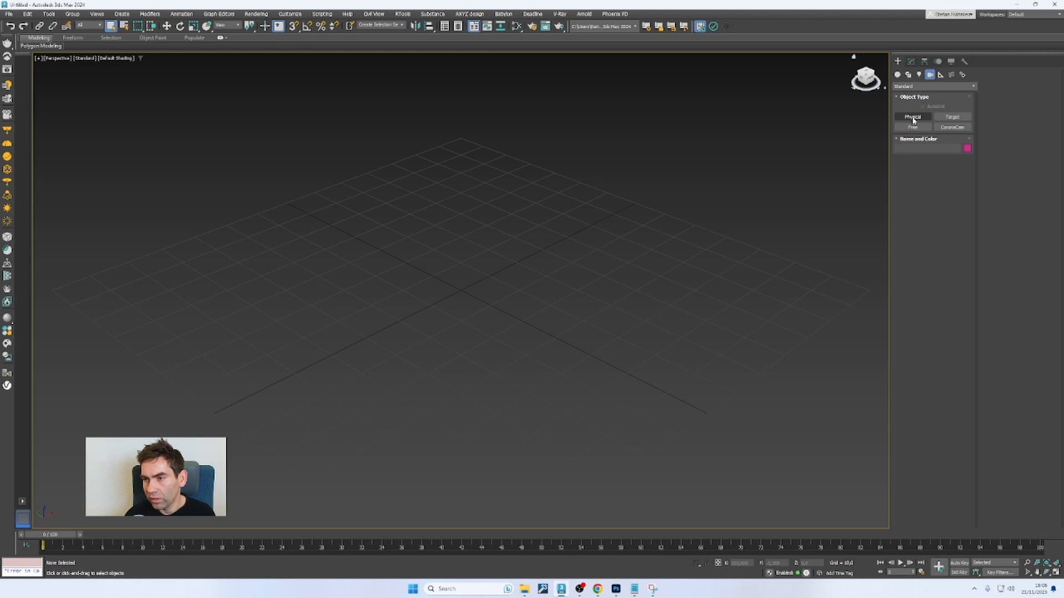
click(913, 117)
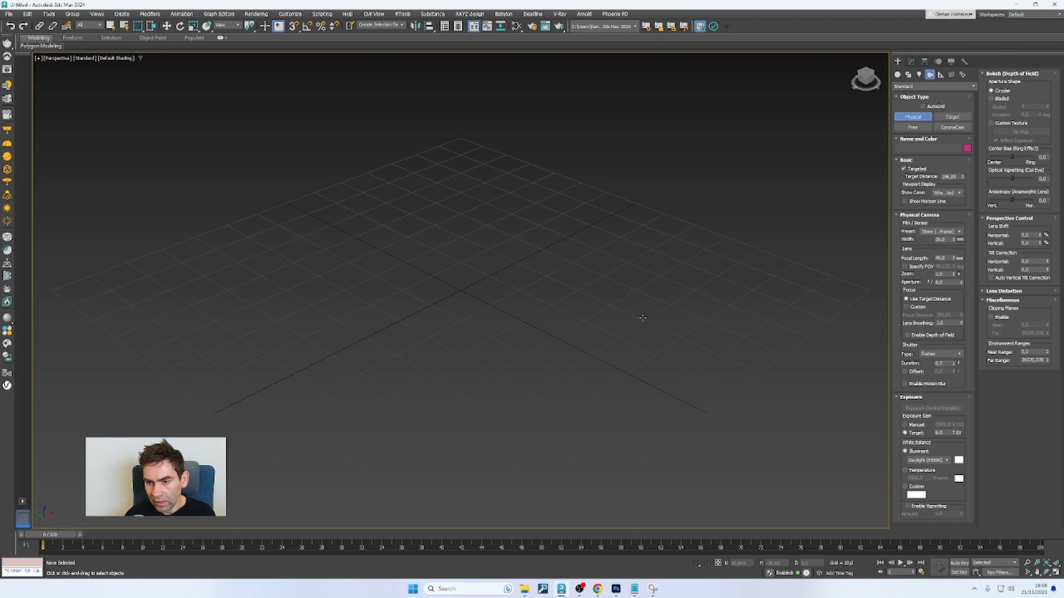
drag(644, 314, 335, 262)
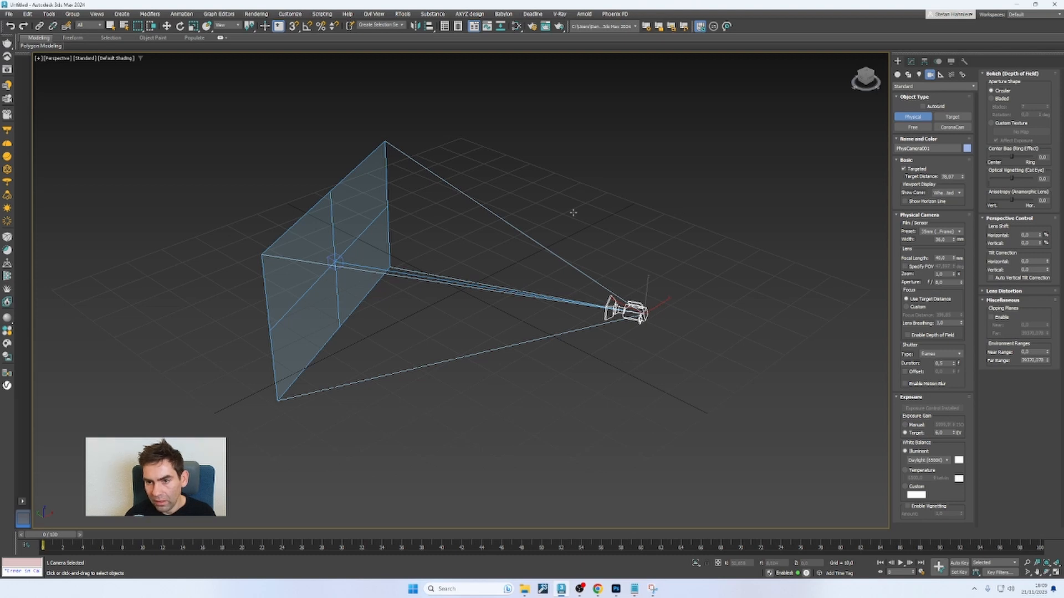
Turn off Targeted for the physical camera, rotate it freely around its vertical axis, and turn Targeted back on.
click(911, 62)
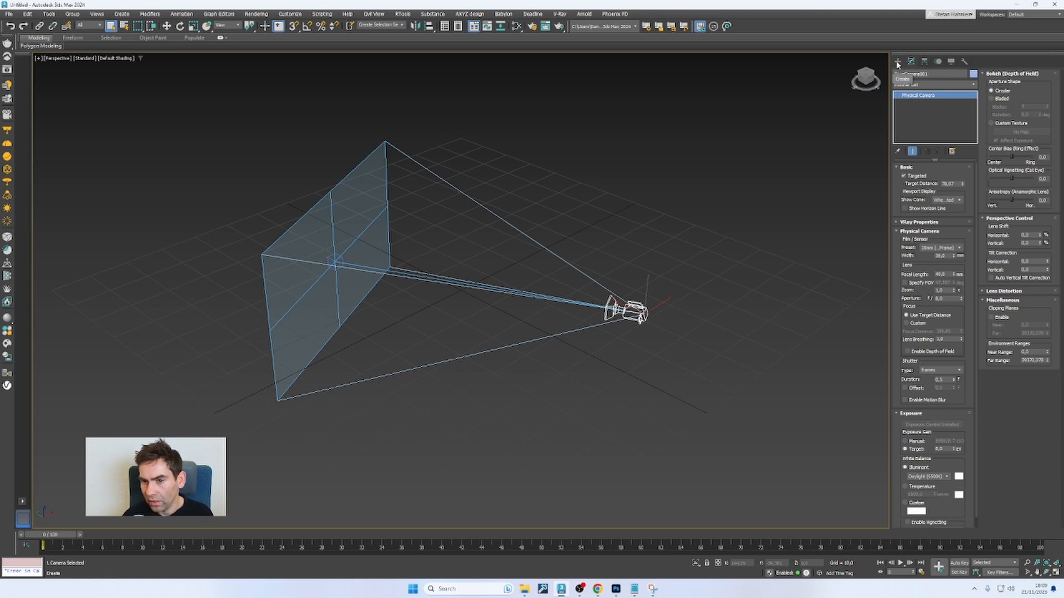
click(904, 176)
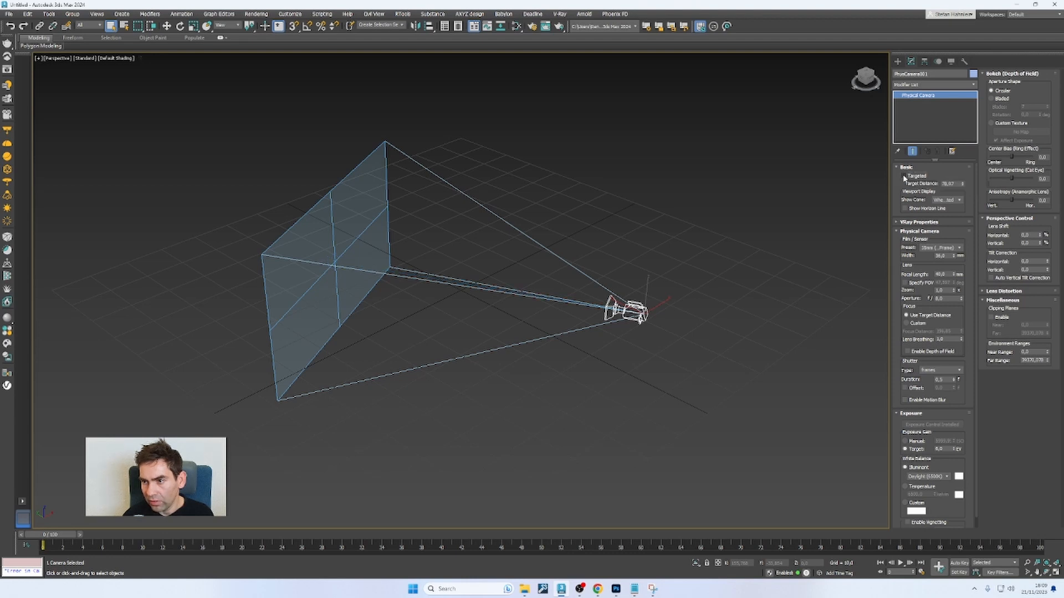
key(e)
drag(640, 329, 635, 306)
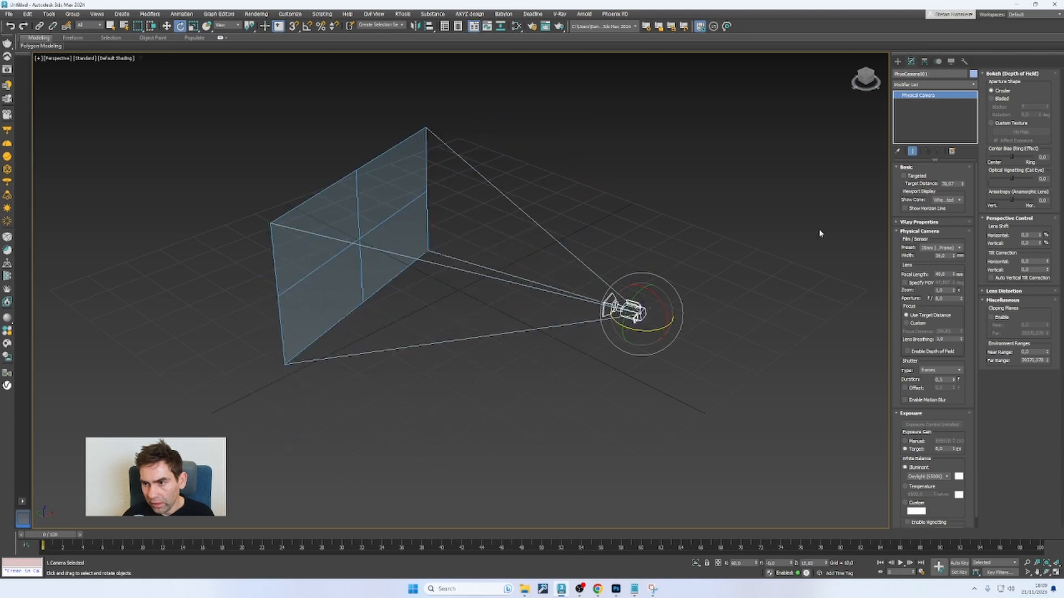
click(918, 177)
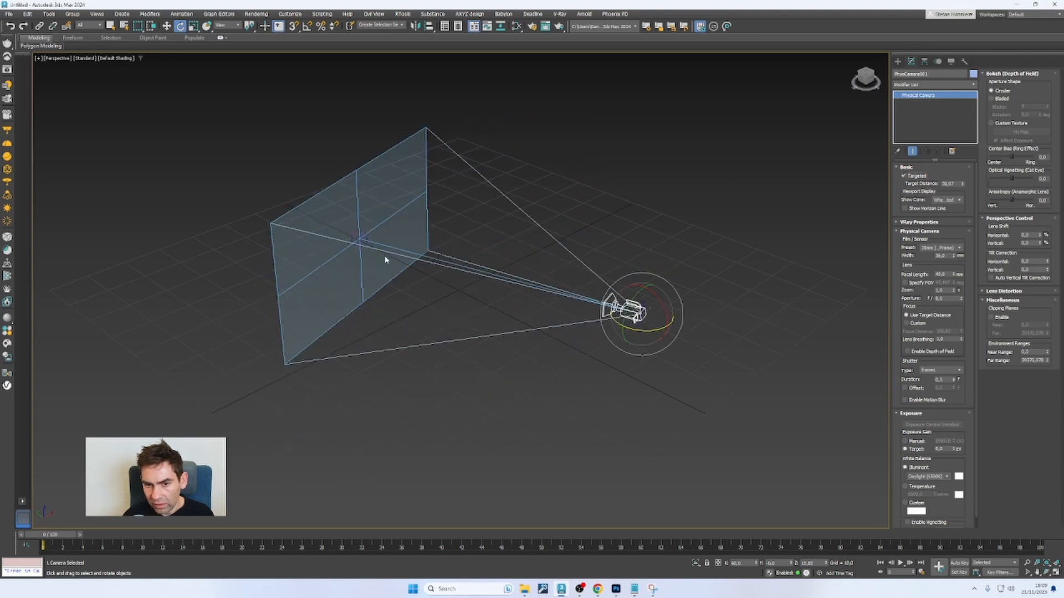
Move the camera's target across the grid to swing the camera's aim toward the near side.
click(359, 239)
key(w)
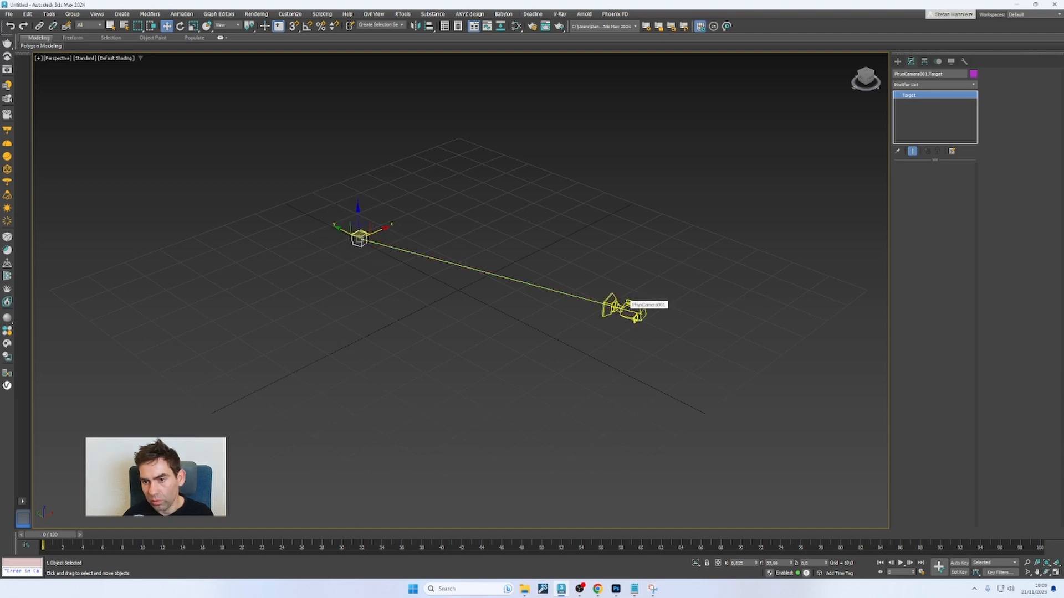
drag(363, 233, 383, 329)
Try to rotate the camera body directly while it is still bound to its target.
key(e)
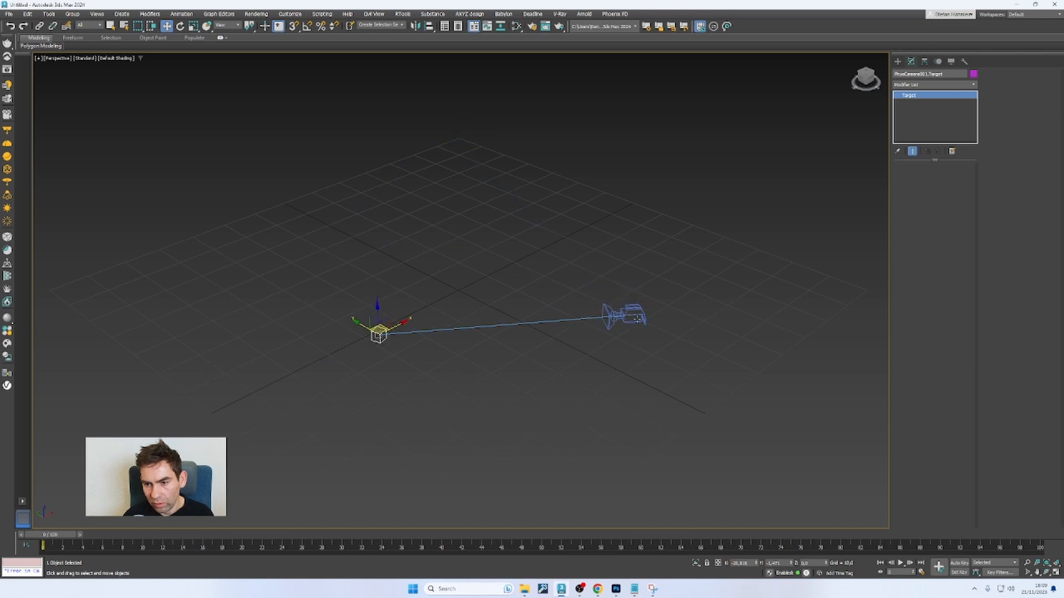
click(615, 318)
drag(614, 325, 667, 347)
Move the camera's target close to the centre of the grid.
click(379, 335)
key(w)
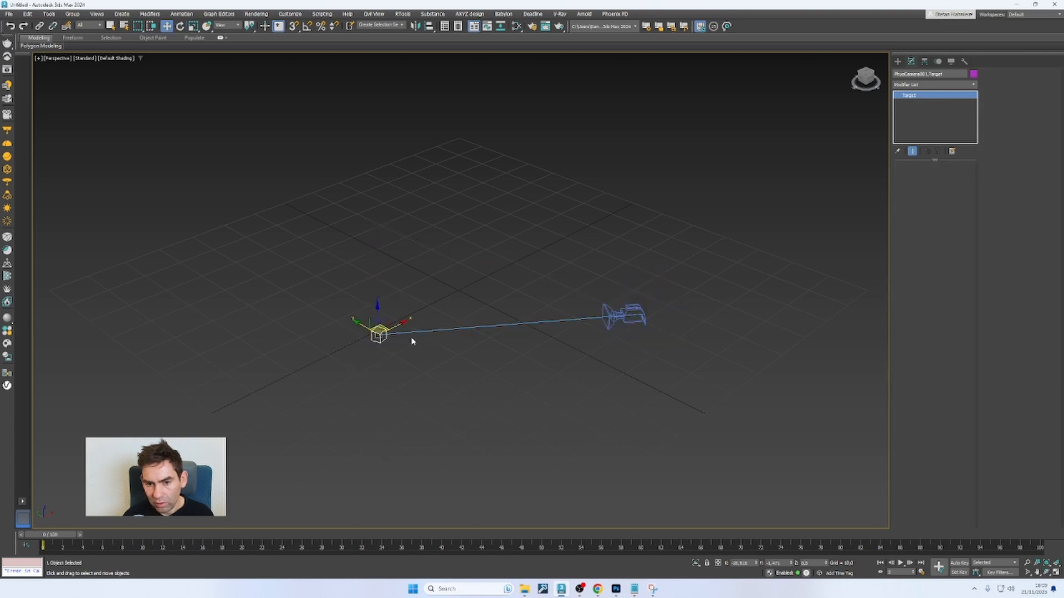
drag(384, 326, 449, 285)
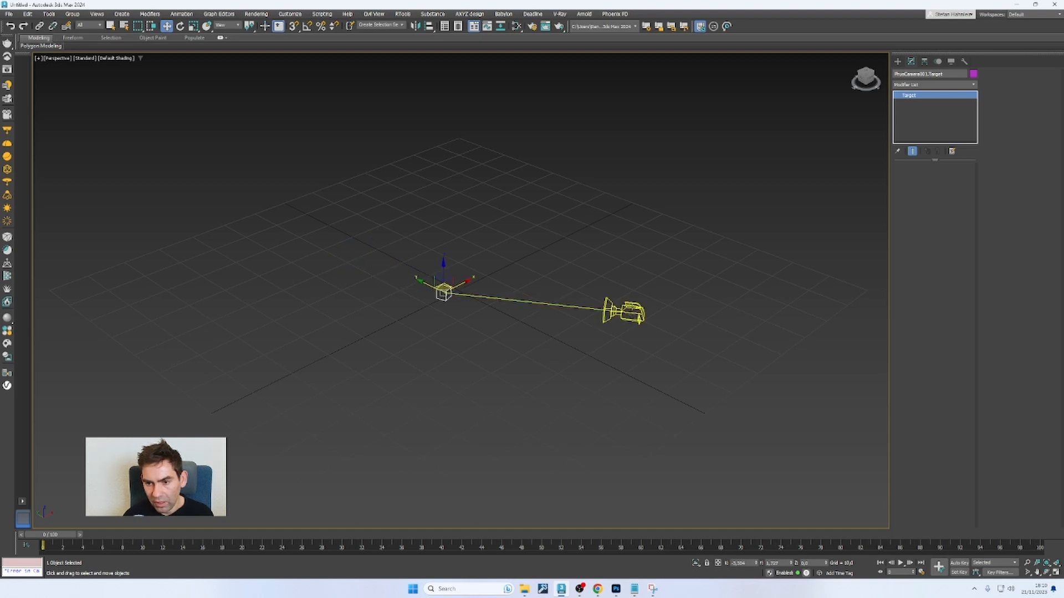
Select the camera, look up the viewport note in the annotated camera overview in Photoshop, and return to 3ds Max.
click(633, 310)
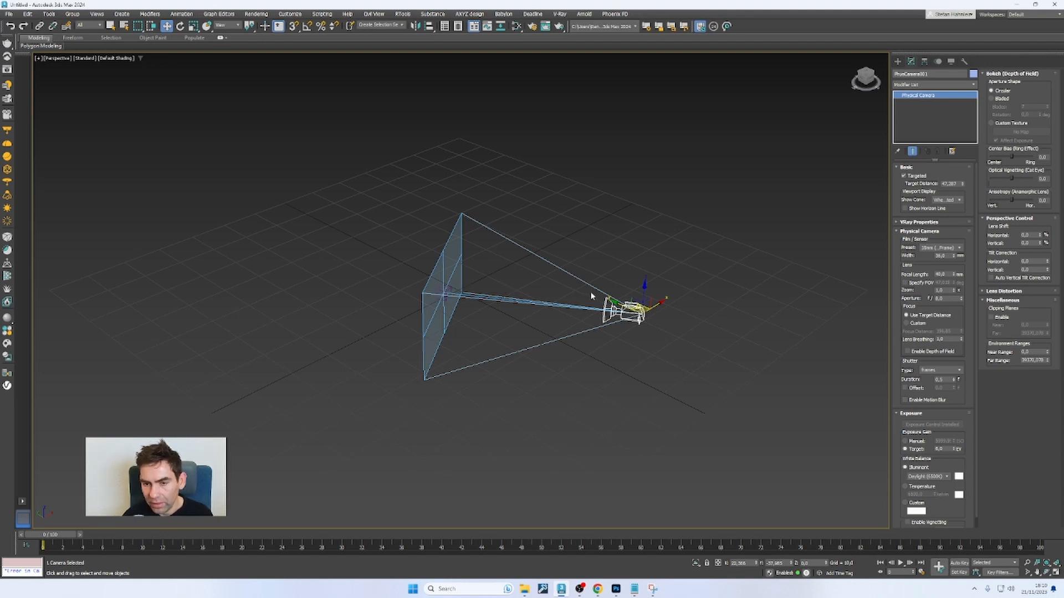
click(616, 589)
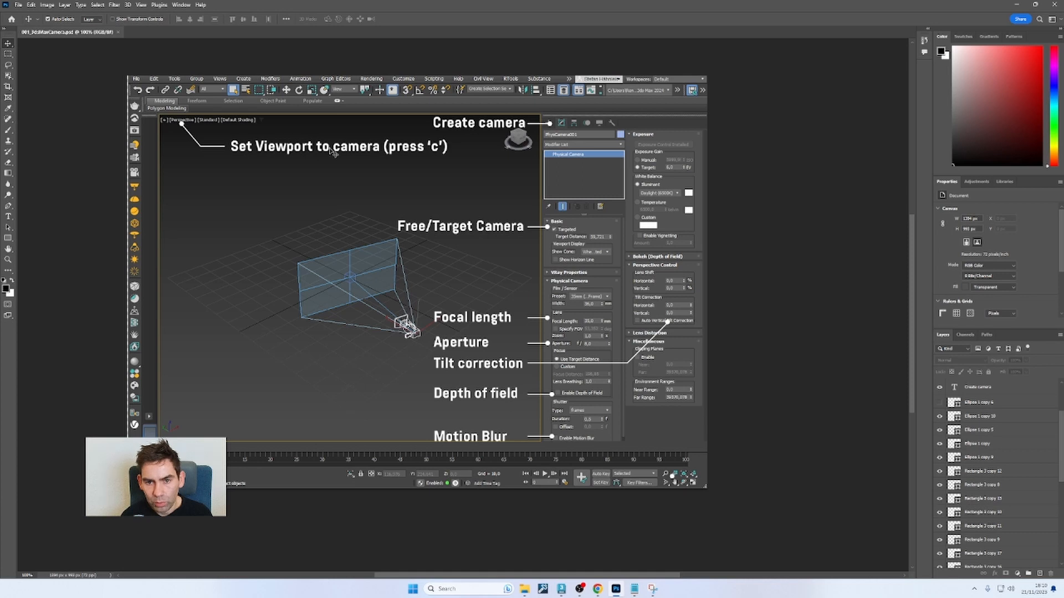
click(1016, 5)
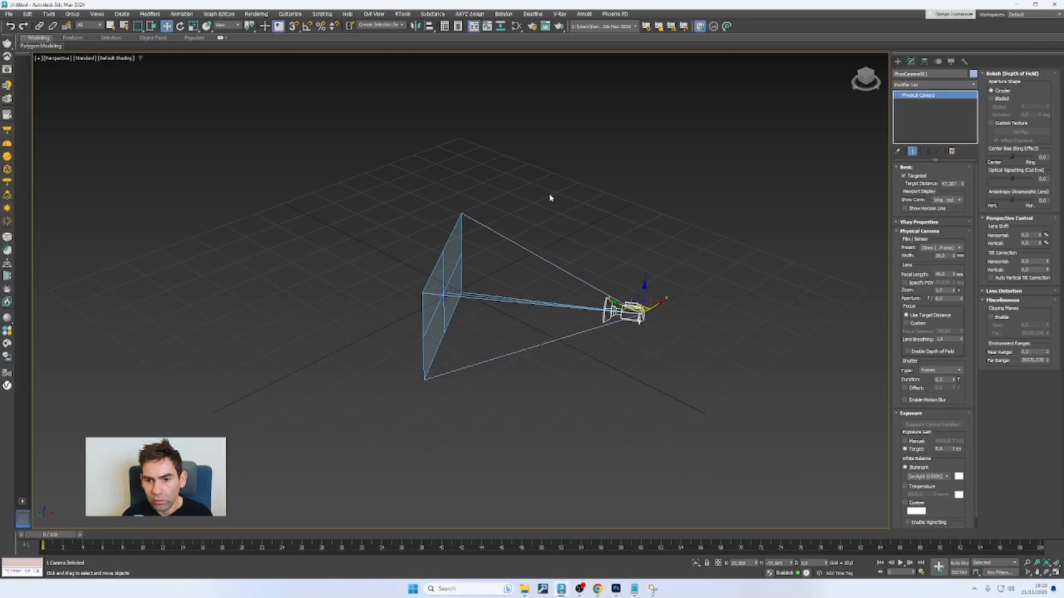
Deselect the camera and change the perspective viewport to the view through PhysCamera001.
click(482, 220)
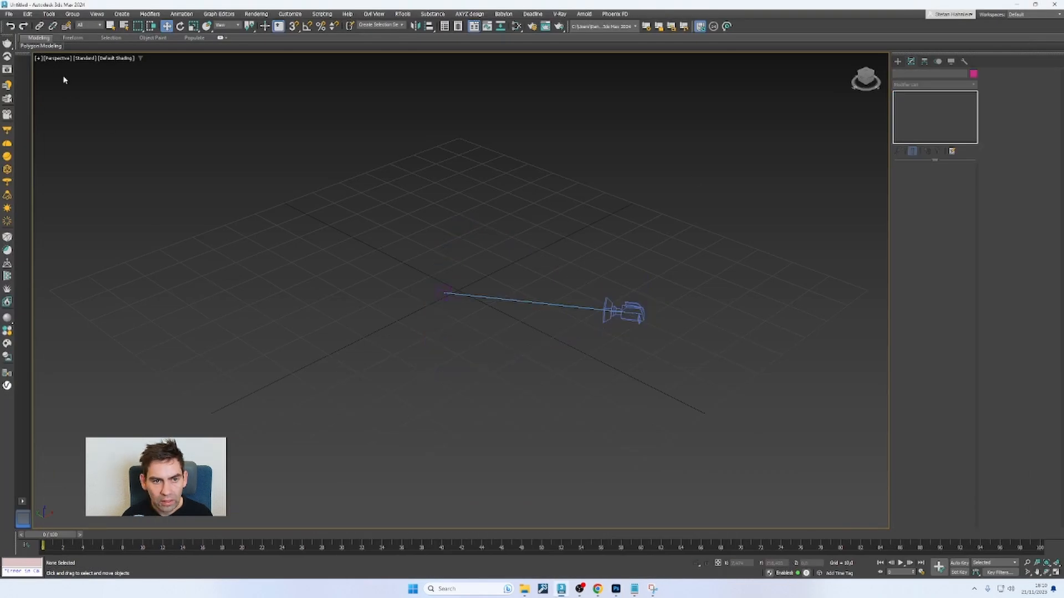
click(49, 58)
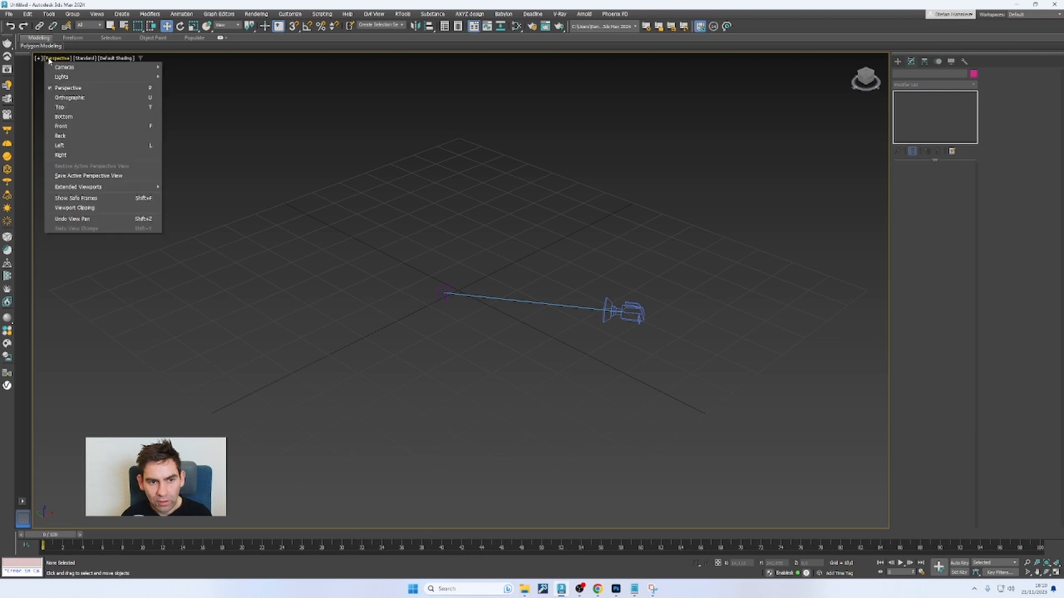
mouse_move(59, 68)
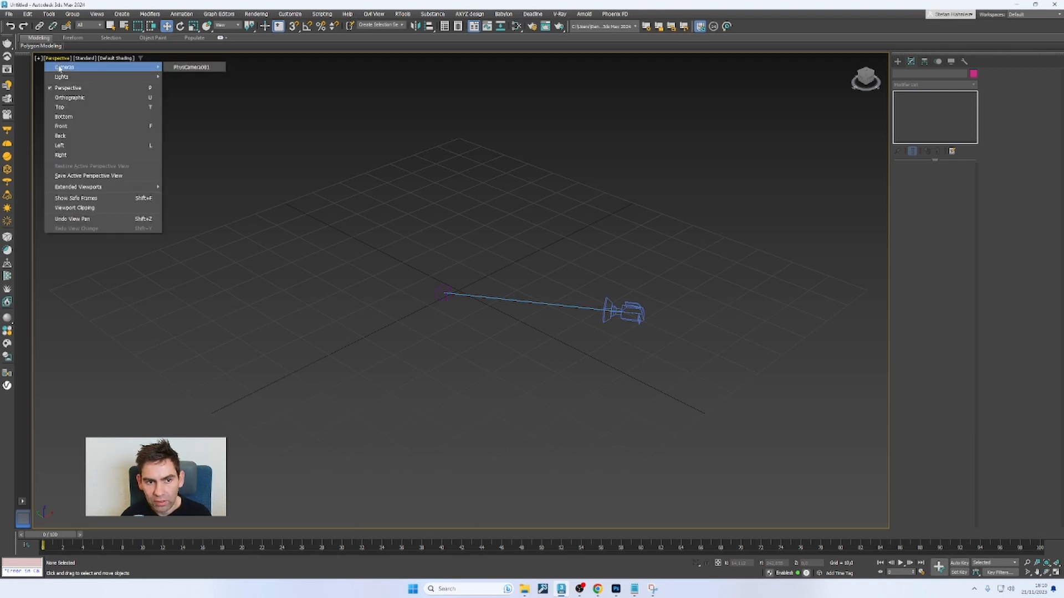
click(190, 68)
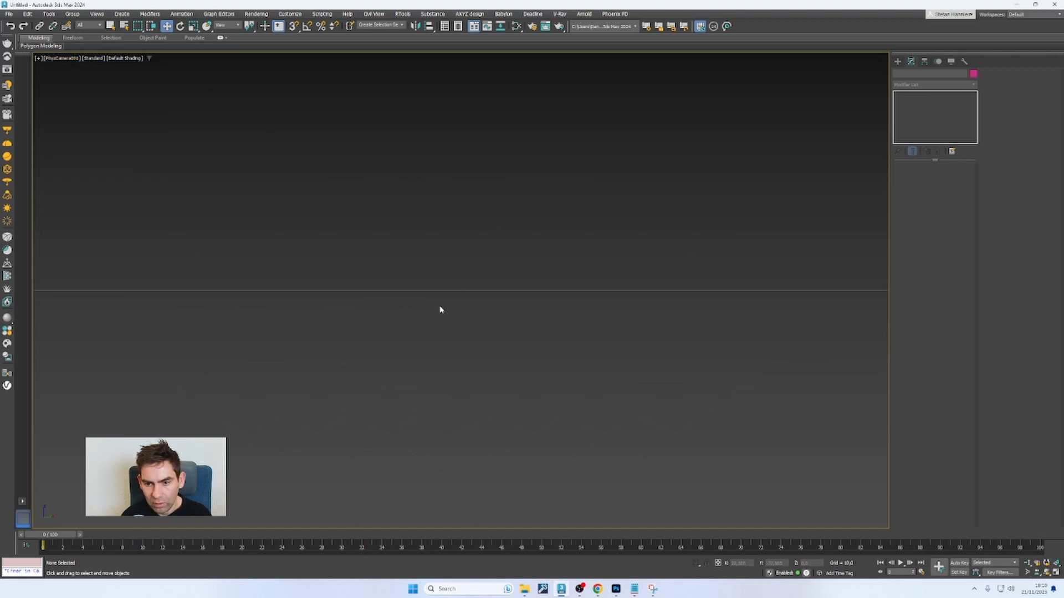
Change the viewport to the Top view and create a box about 39 units long and 44 units wide over the camera's target.
click(61, 60)
click(67, 111)
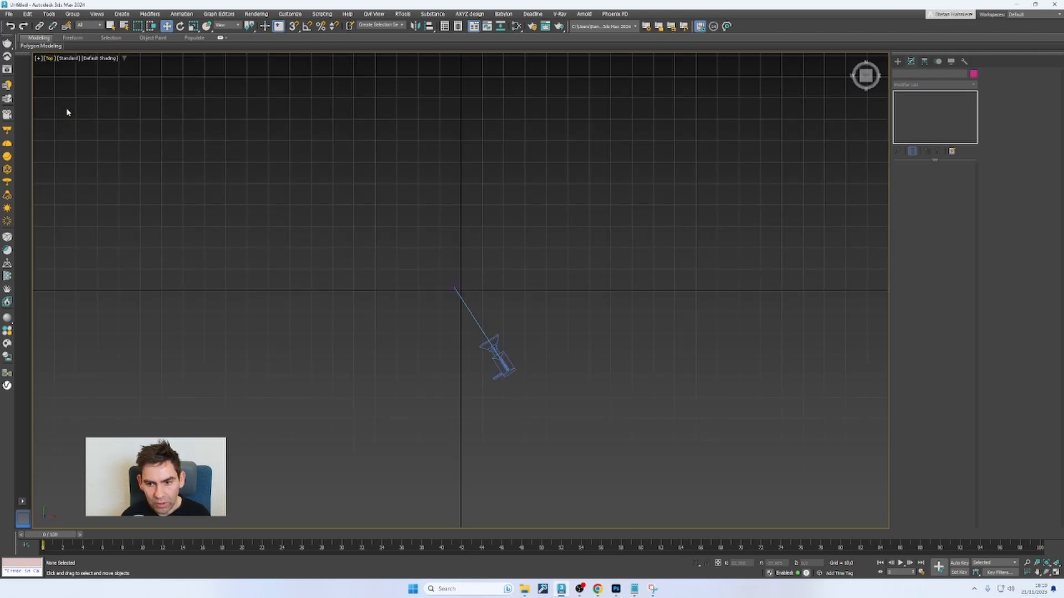
click(898, 62)
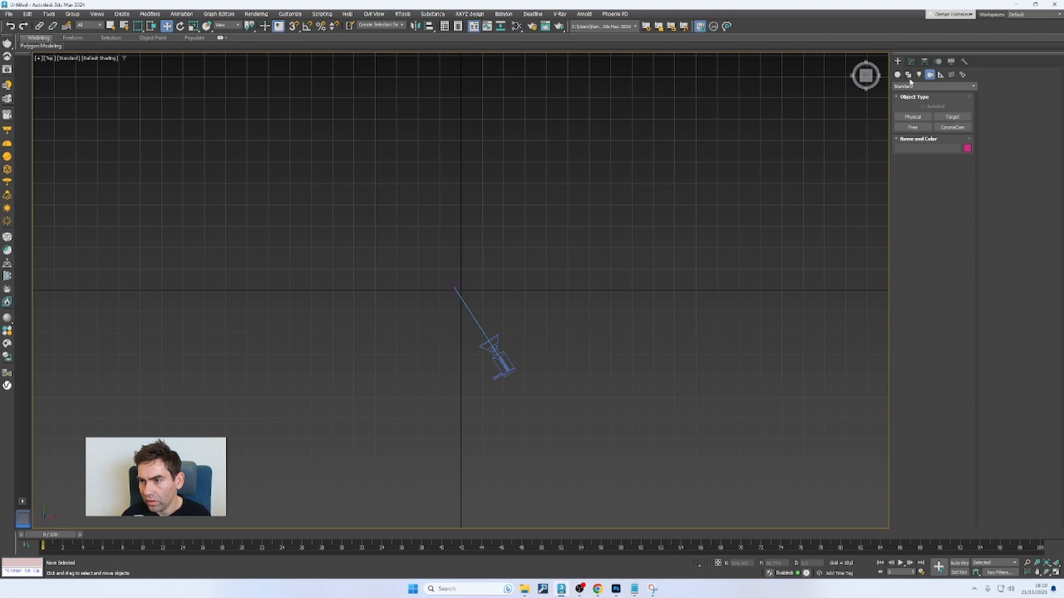
click(913, 117)
drag(386, 207, 482, 290)
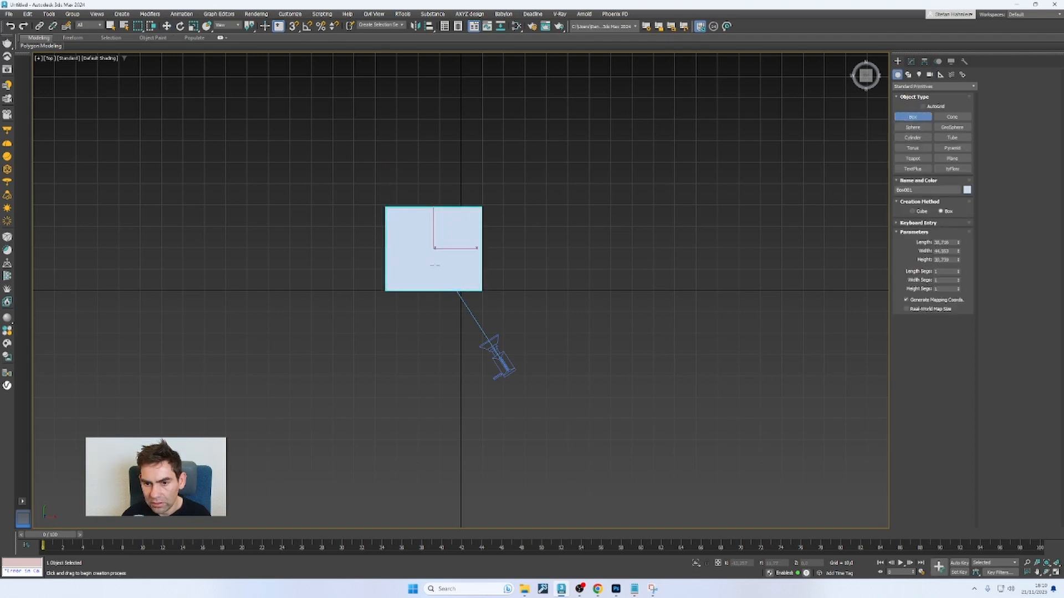
click(433, 247)
Select the physical camera and change the Top viewport to the view through PhysCamera001.
key(w)
click(492, 356)
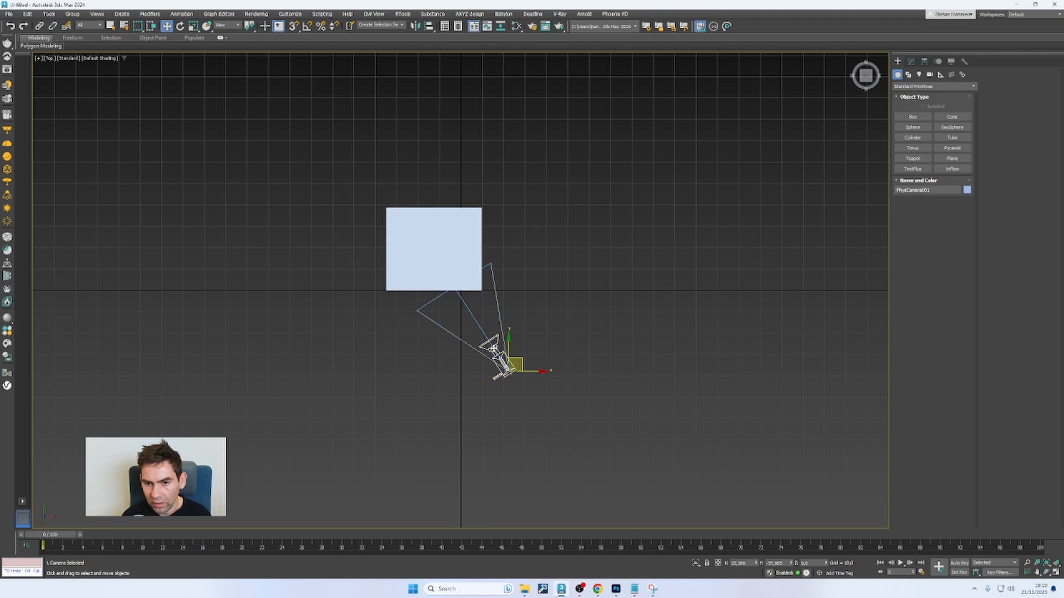
click(51, 63)
mouse_move(77, 70)
click(173, 69)
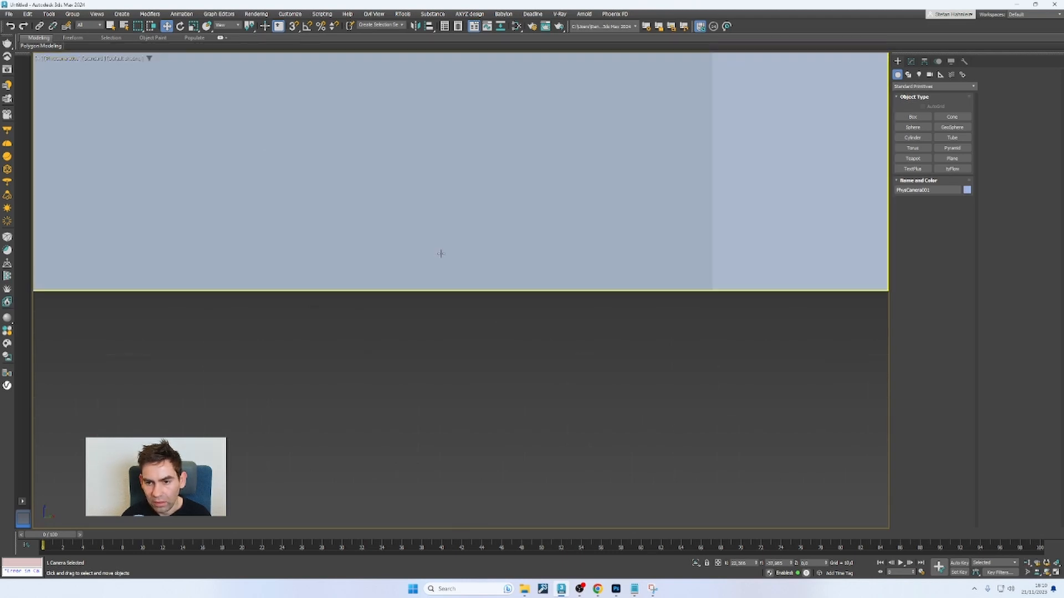
Dolly and orbit the camera to frame the whole box from slightly above, with two of its sides in view.
click(1027, 564)
drag(482, 218, 494, 344)
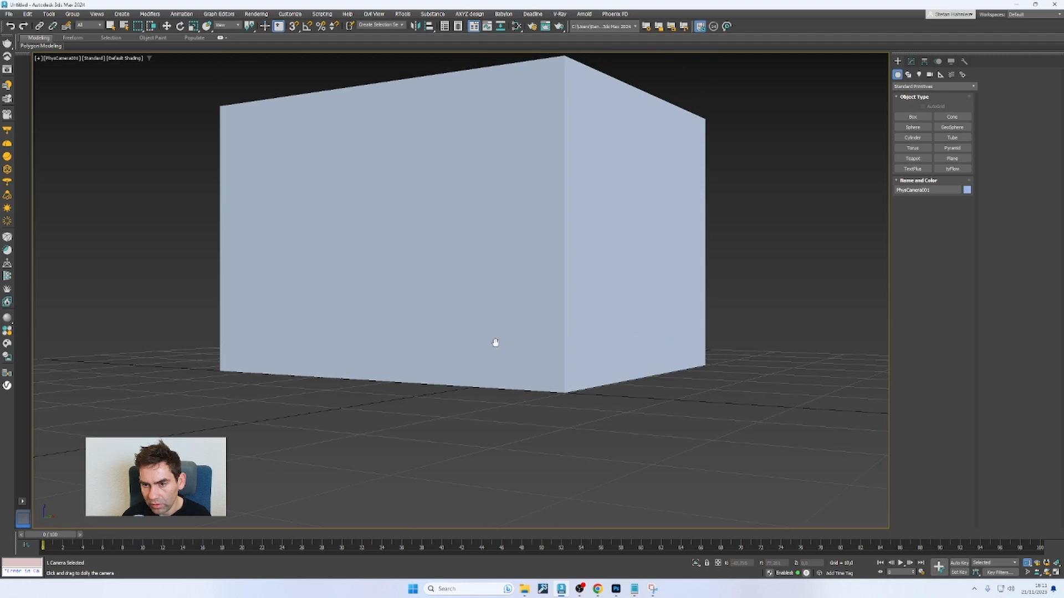
click(1046, 572)
drag(458, 292, 655, 387)
click(1027, 563)
drag(440, 234, 442, 248)
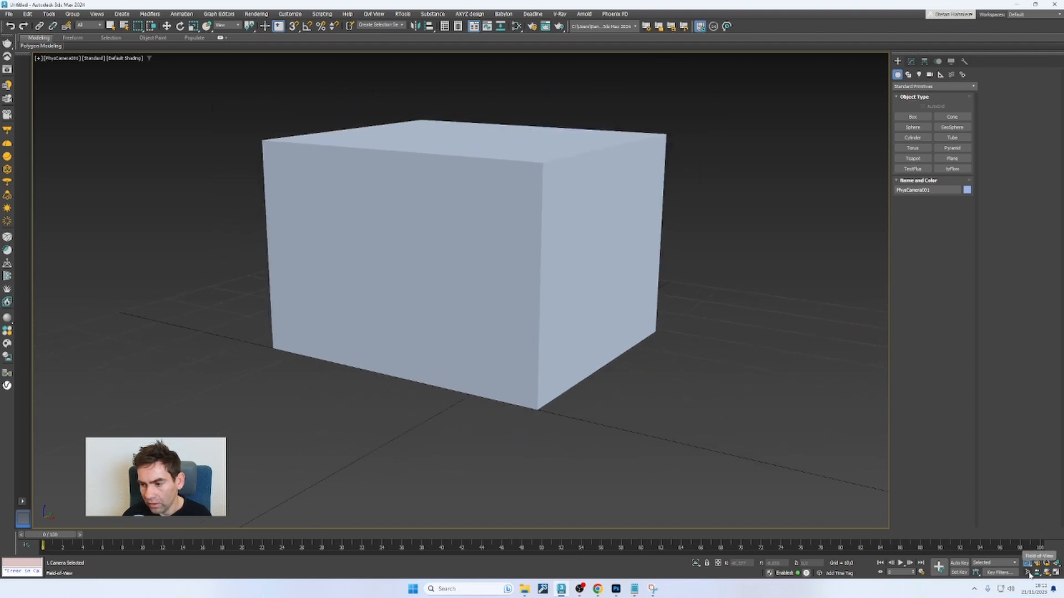
click(1046, 573)
drag(533, 289, 513, 347)
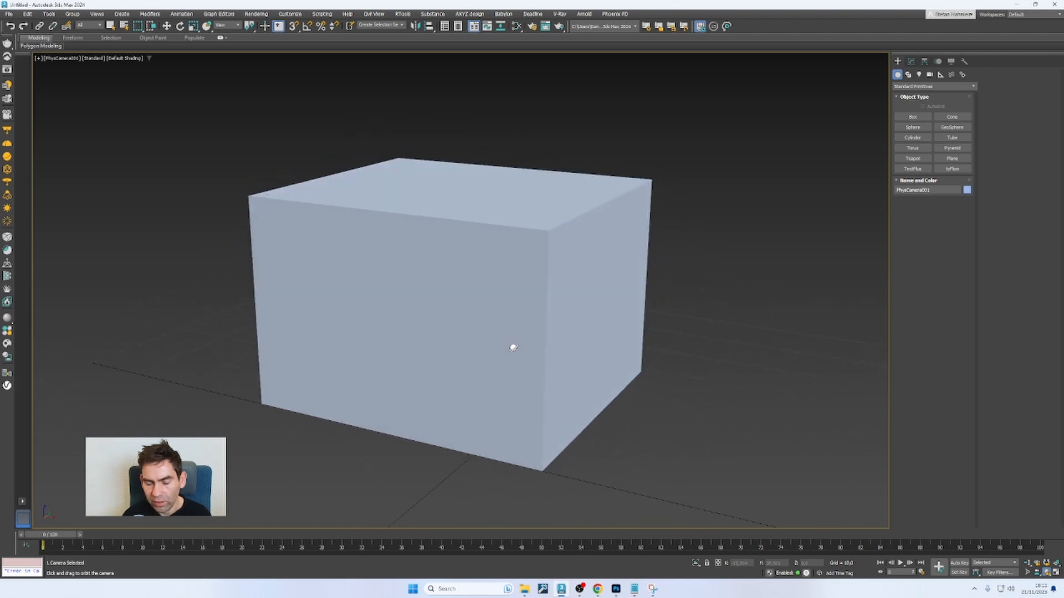
key(w)
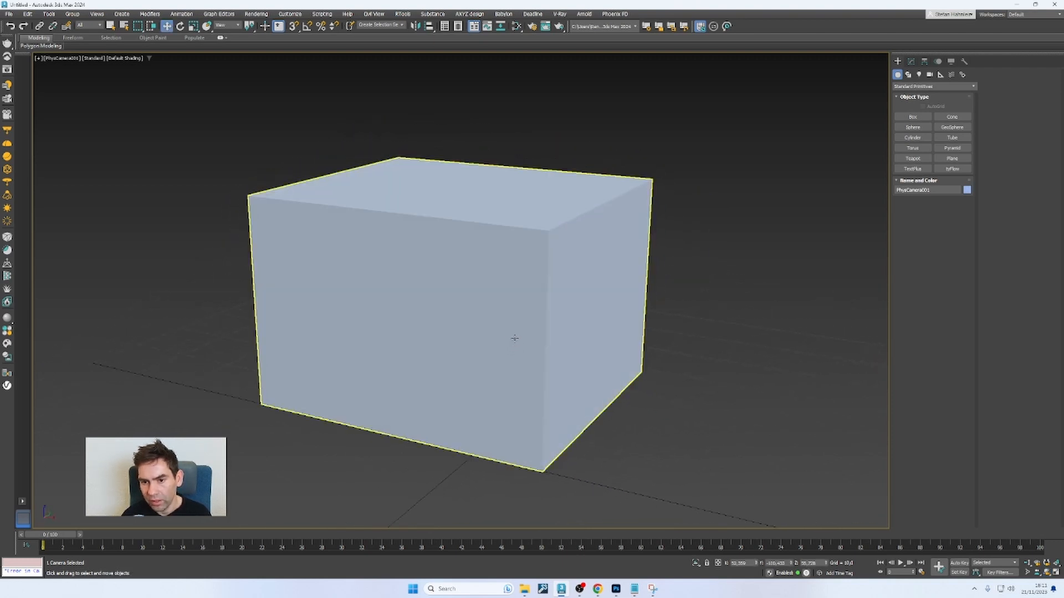
Clear the selection, select the camera the viewport looks through, and set its focal length to 24 mm.
mouse_move(43, 46)
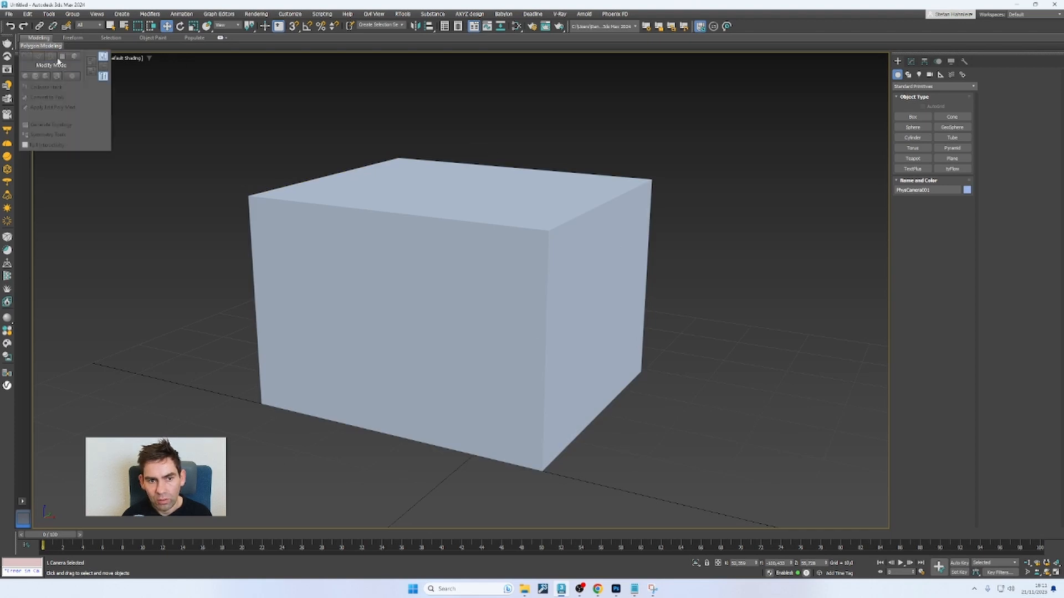
click(267, 119)
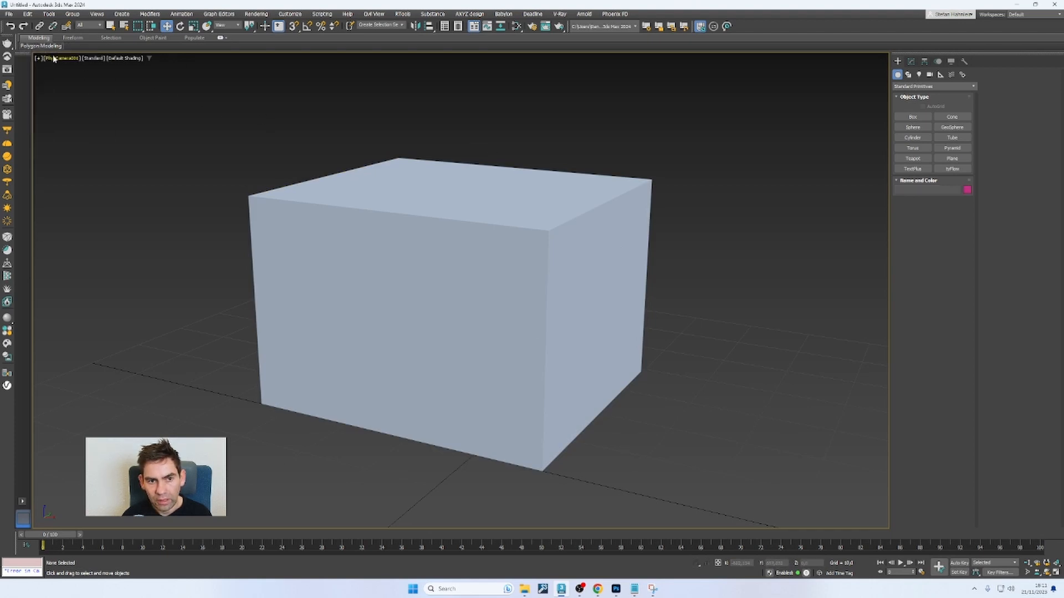
click(54, 59)
mouse_move(56, 64)
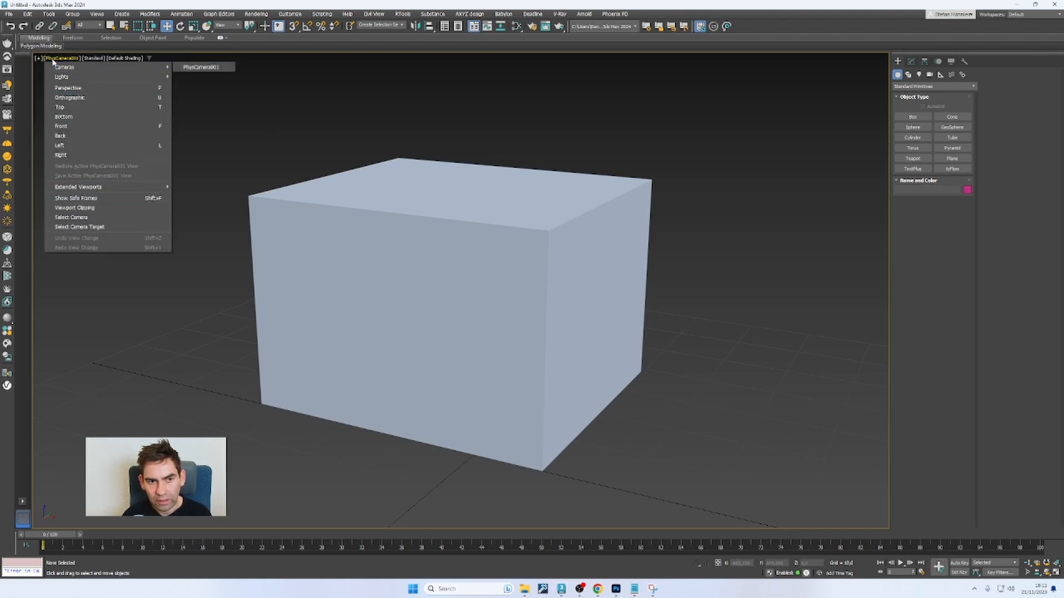
click(91, 218)
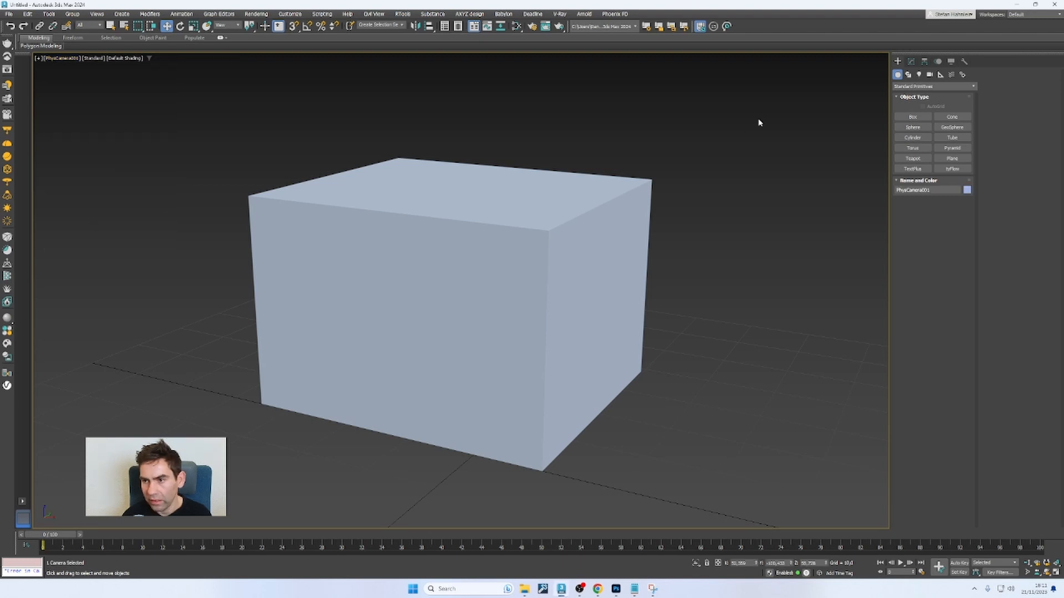
click(913, 62)
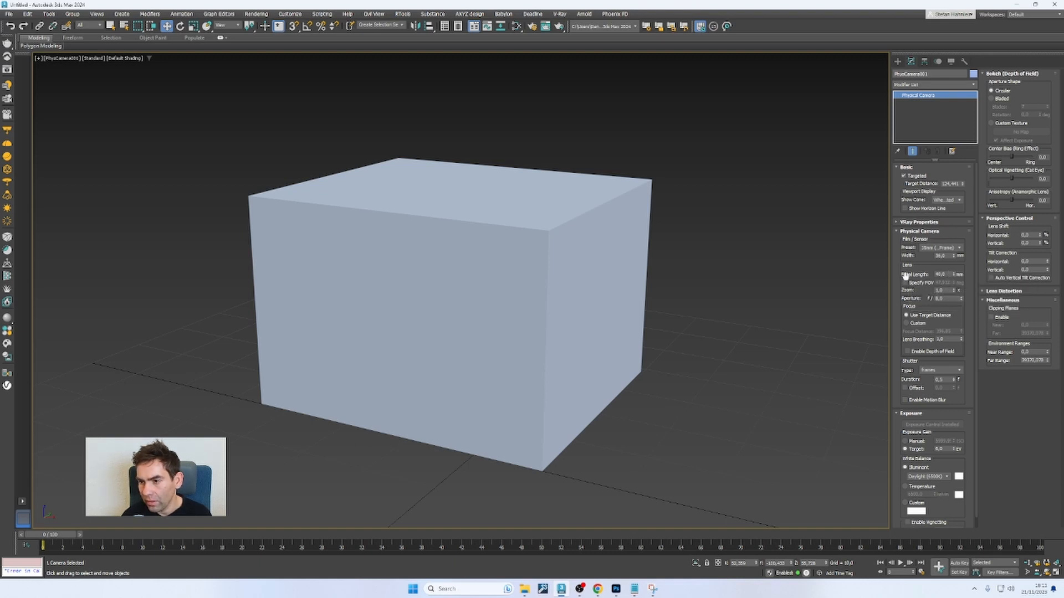
double_click(948, 275)
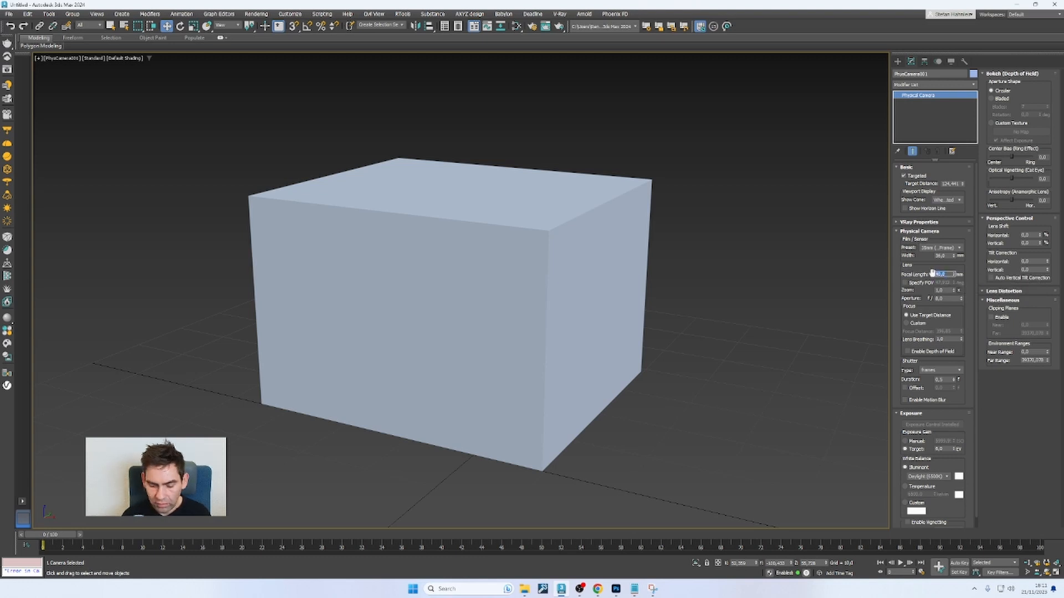
text(24)
key(Return)
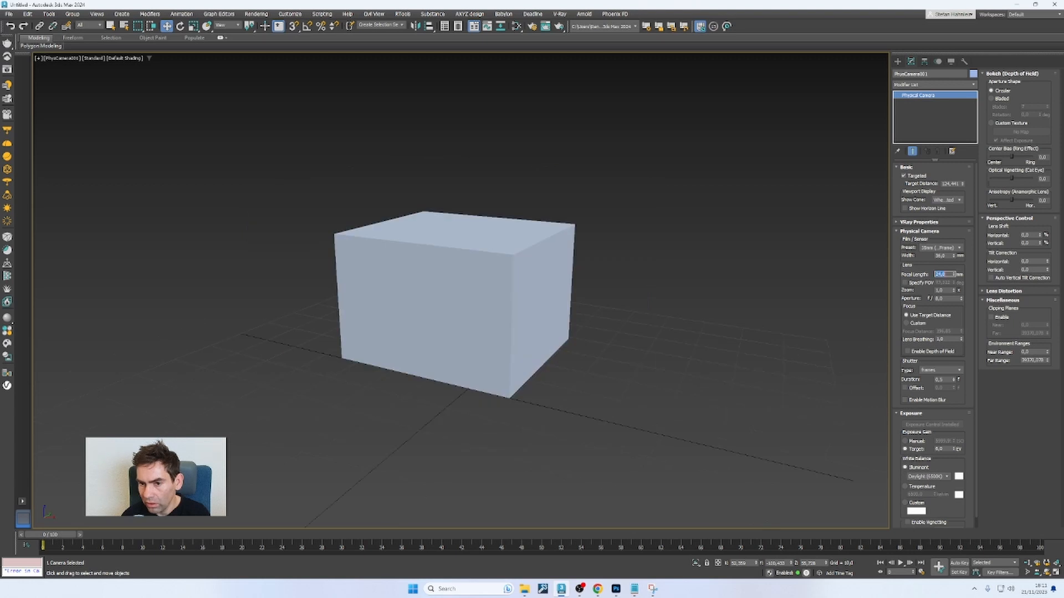
Dolly the camera back slightly and create a tall second box about 32 units long and 13 units wide in front of the first one.
click(1027, 563)
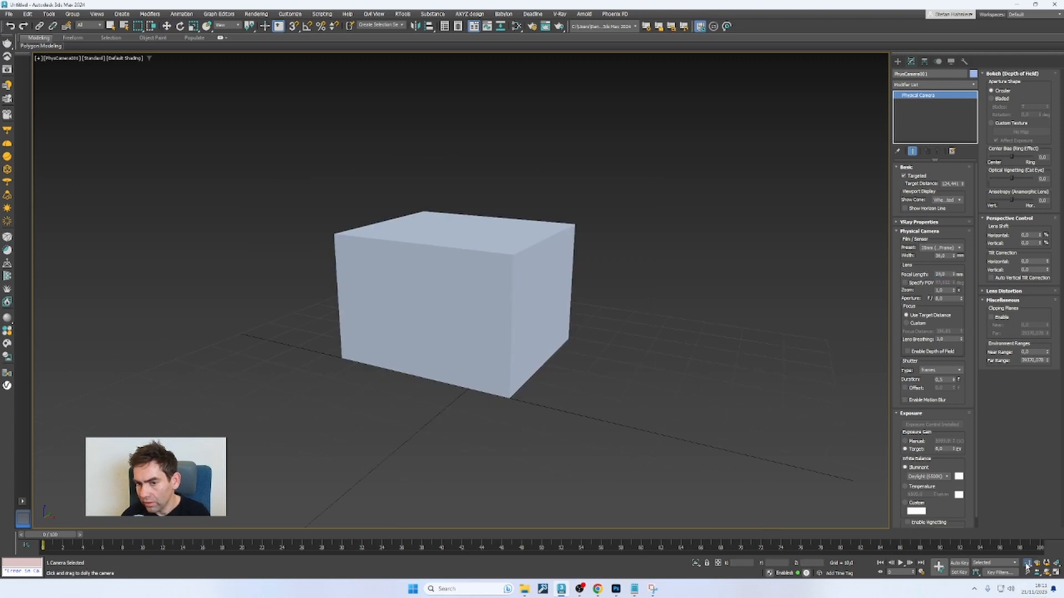
drag(561, 333, 563, 361)
right_click(608, 356)
click(897, 61)
click(913, 116)
drag(559, 427, 495, 499)
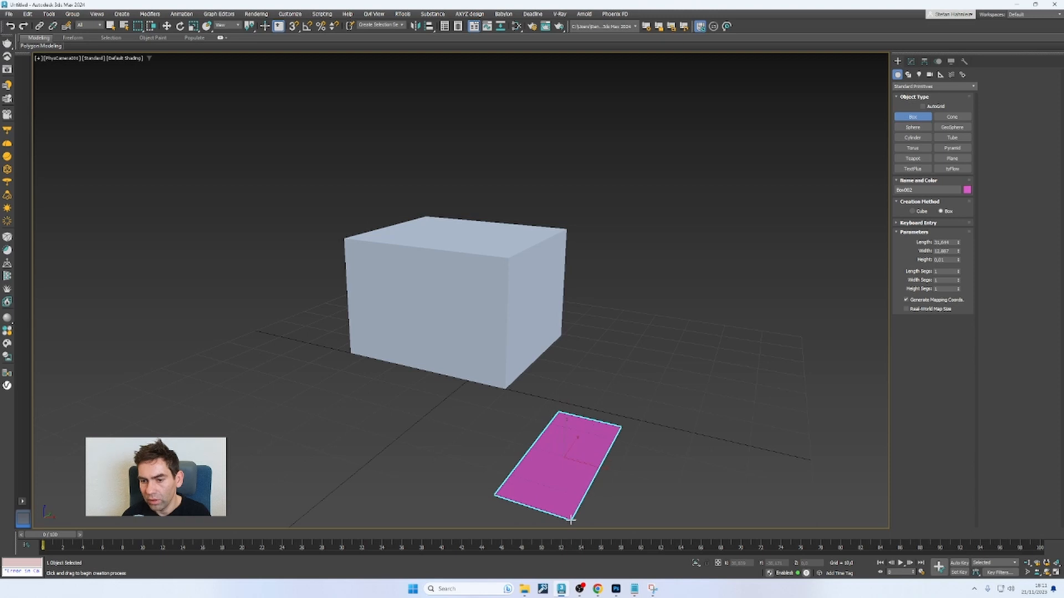
click(575, 351)
right_click(506, 366)
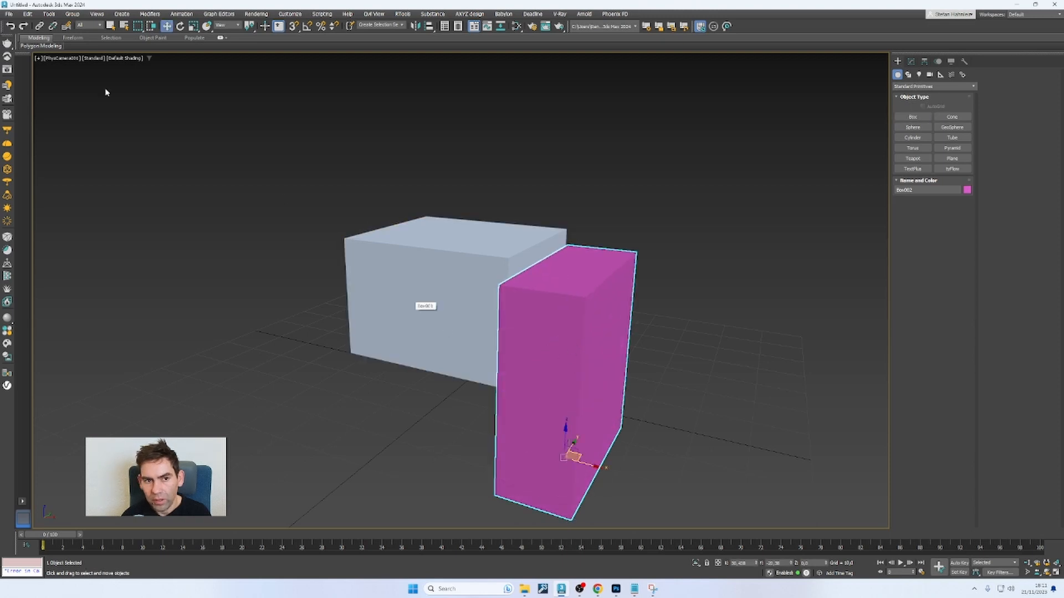
Select the camera the viewport looks through, enable its depth of field and set the aperture to f/1.2.
click(58, 58)
click(71, 216)
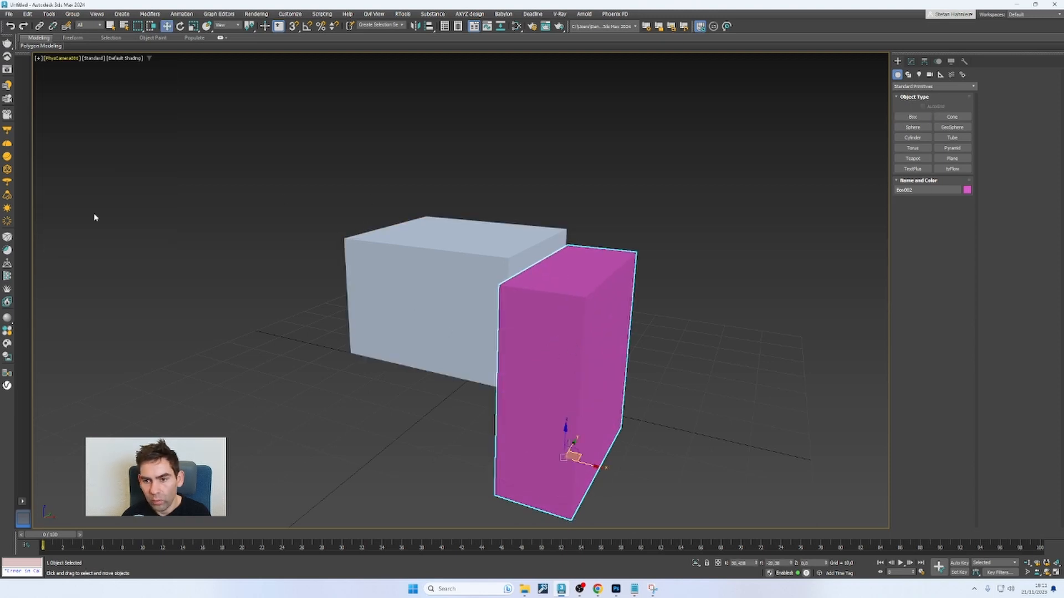
click(912, 62)
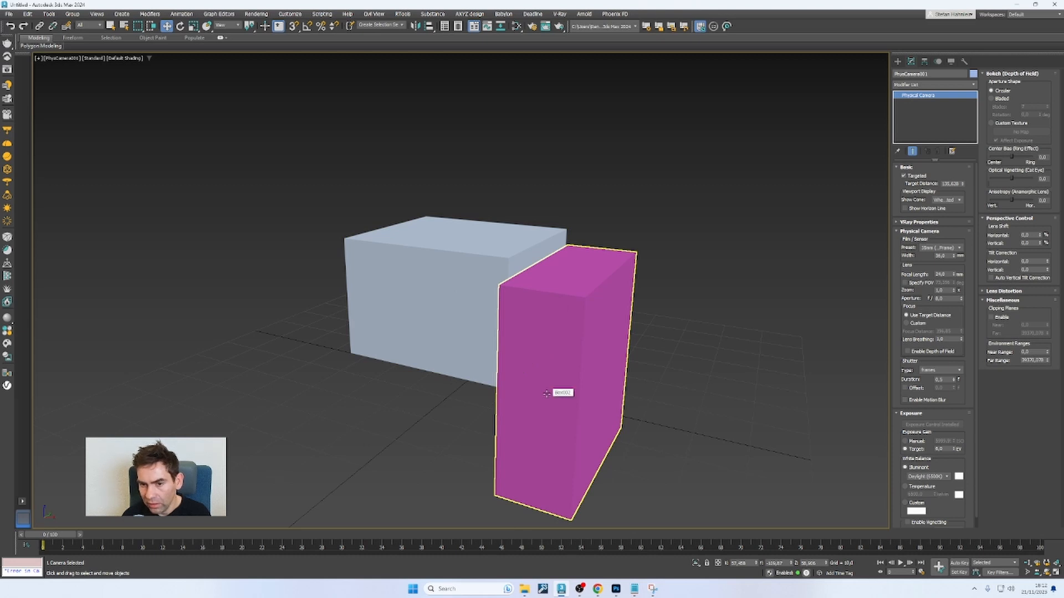
click(908, 352)
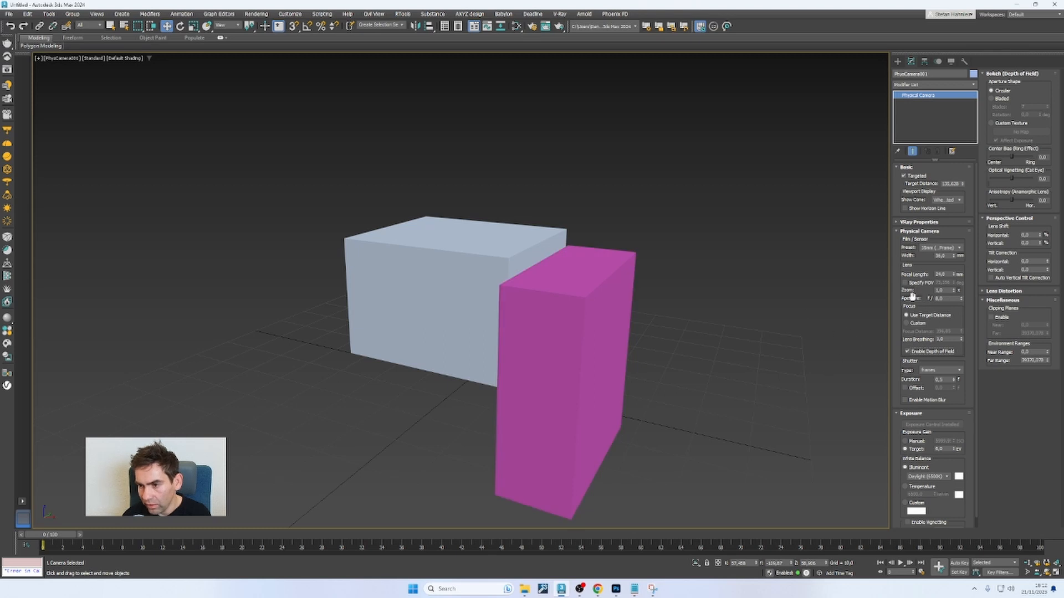
double_click(952, 299)
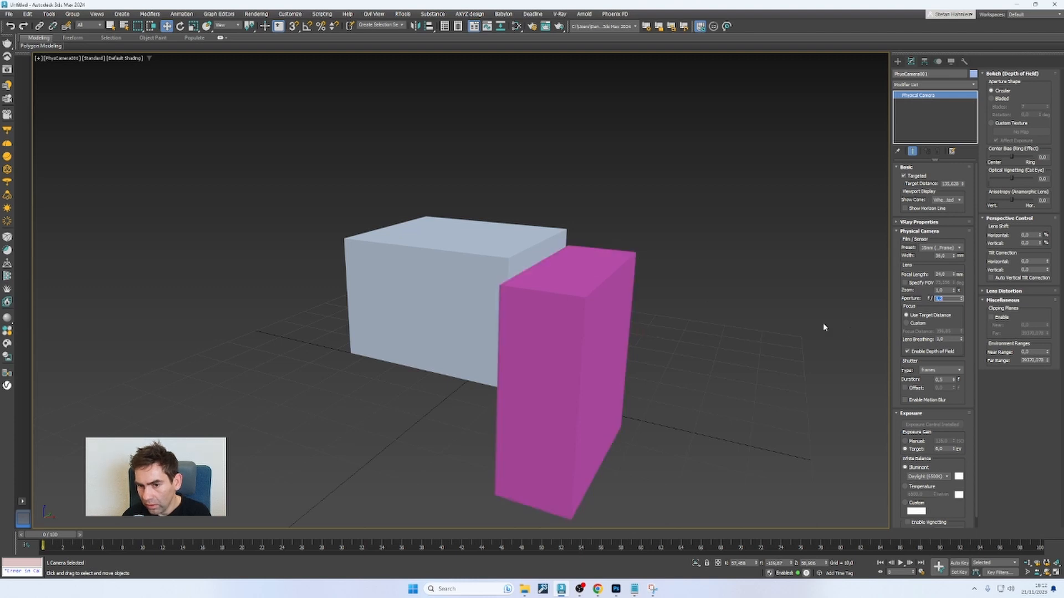
Set the camera's focal length to 80 mm and dolly back so both boxes are in frame.
click(949, 275)
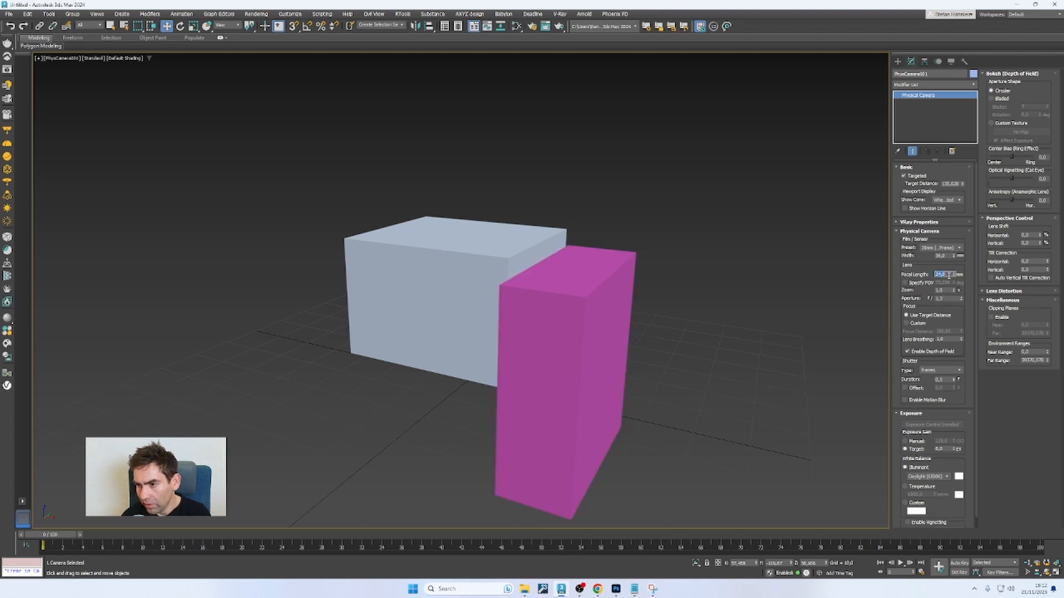
text(80)
key(Return)
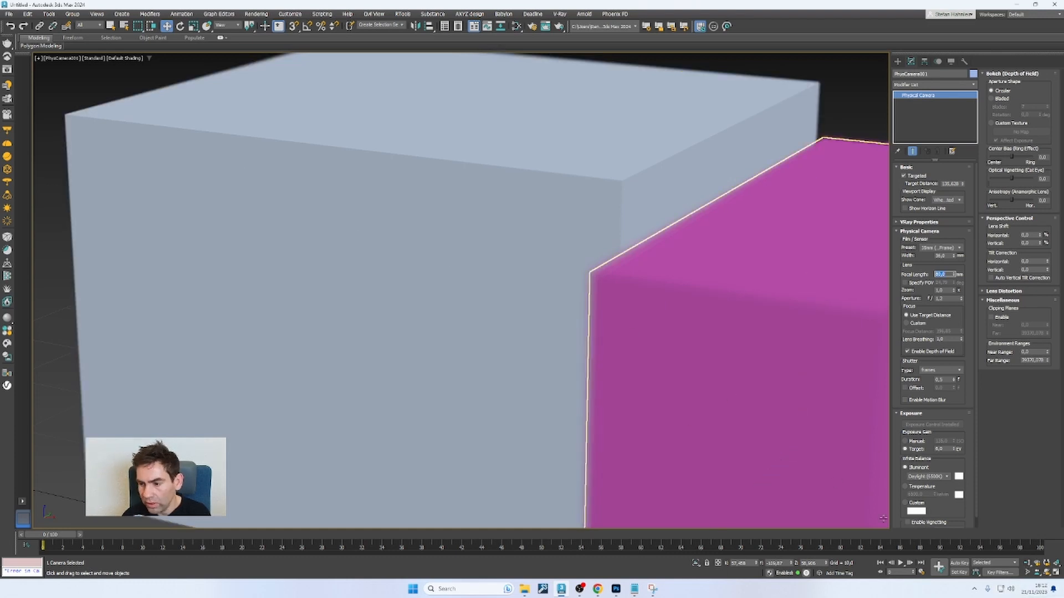
click(1029, 568)
drag(629, 384, 491, 302)
key(w)
click(560, 310)
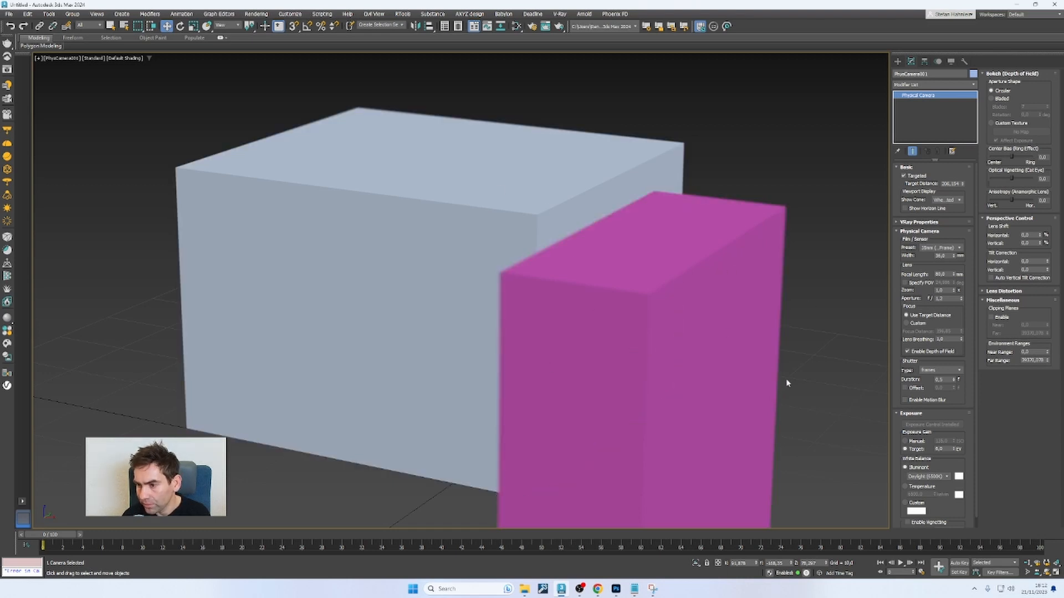
Check the annotated camera overview in Photoshop, return to 3ds Max and set the camera's focal length to 24 mm.
click(615, 589)
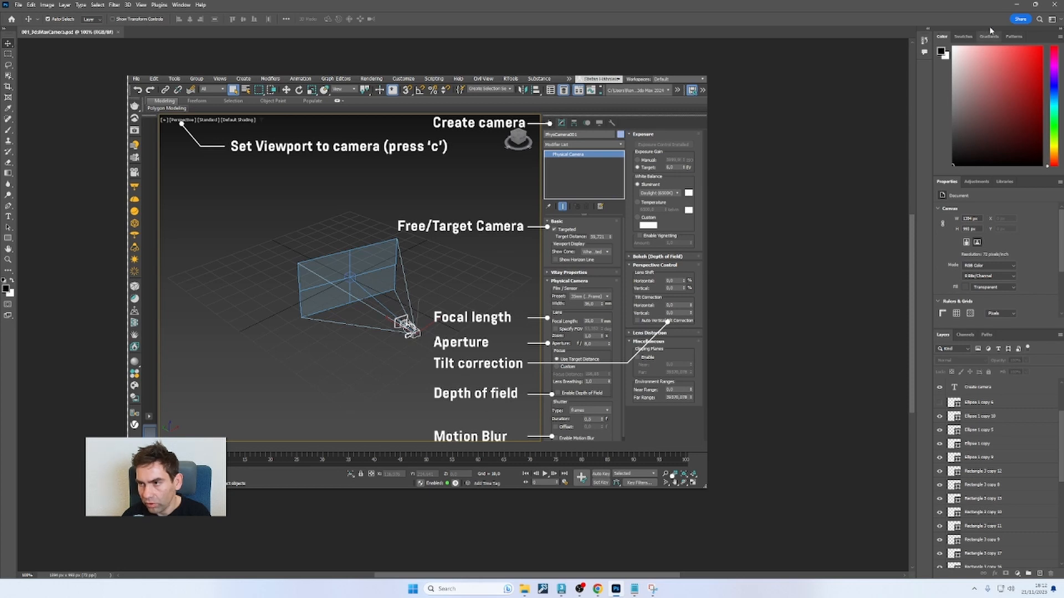
click(1016, 6)
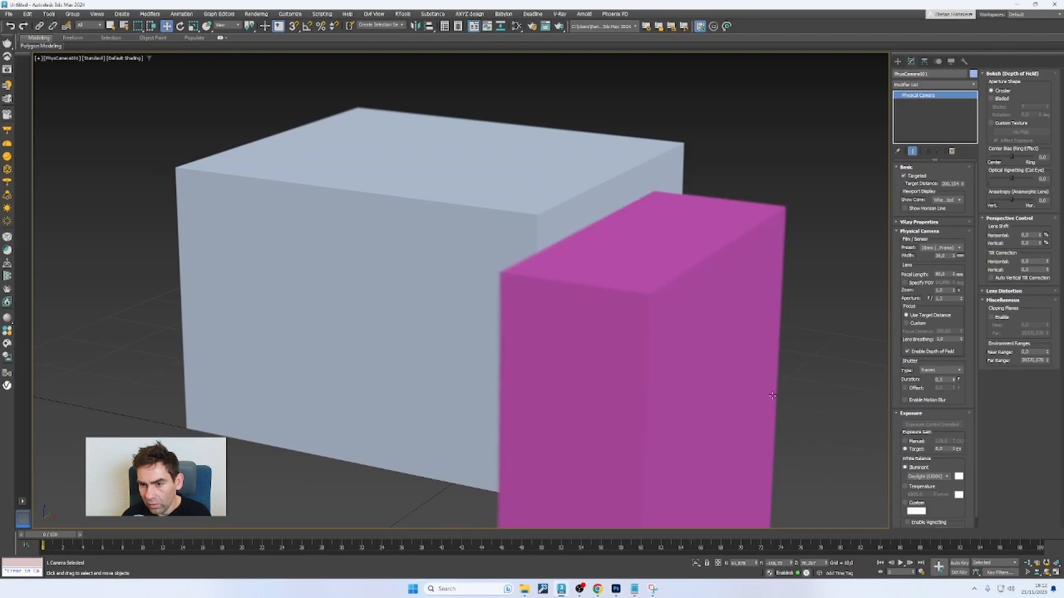
double_click(947, 275)
text(24)
key(Return)
Orbit the camera down to a low viewpoint near the ground and dolly in on the two boxes.
click(1048, 575)
drag(489, 351, 708, 431)
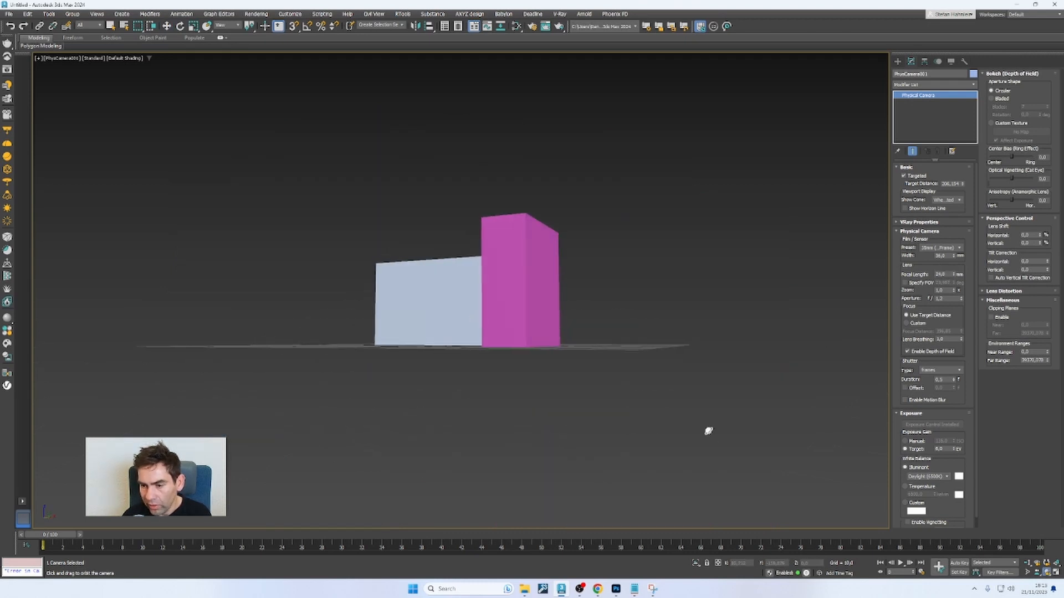
click(1027, 563)
drag(455, 356, 449, 297)
Widen the camera's focal length to 20 mm and further to 18 mm, keeping both boxes framed from the low viewpoint.
click(950, 273)
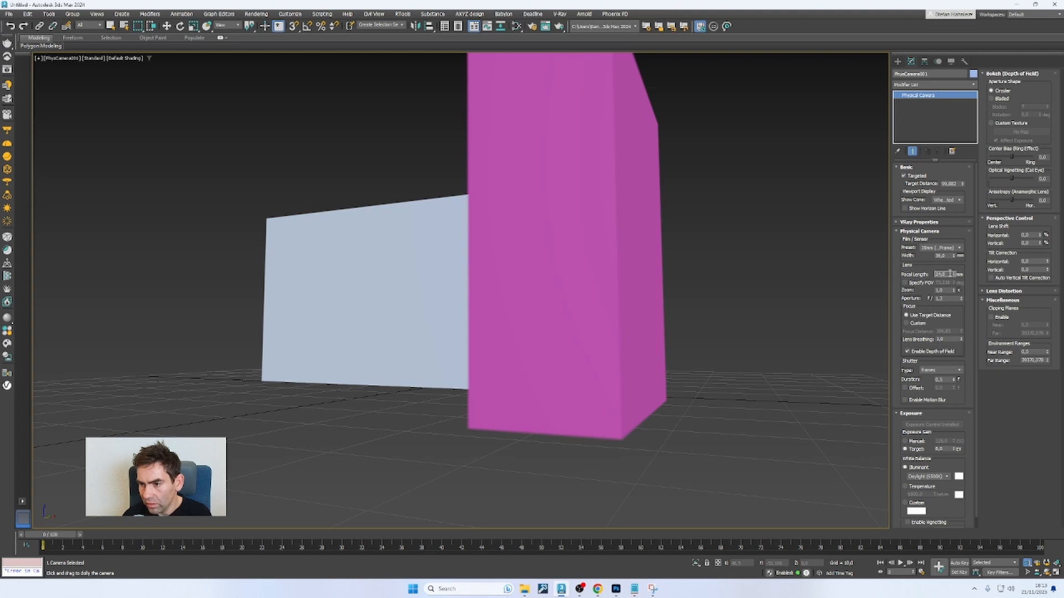
key(Return)
middle_drag(528, 284, 515, 335)
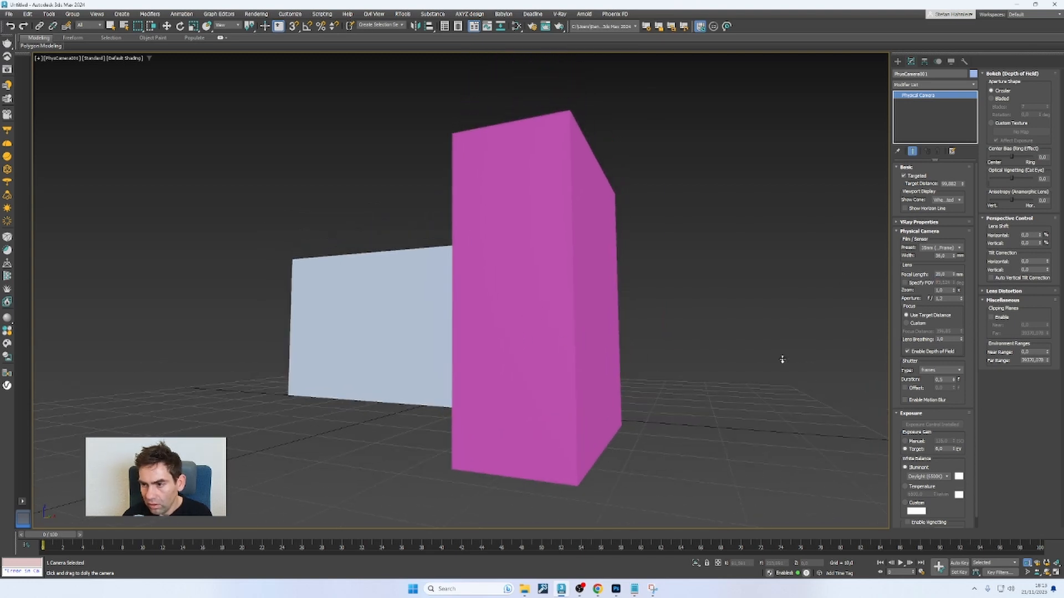
double_click(945, 274)
text(18)
key(Return)
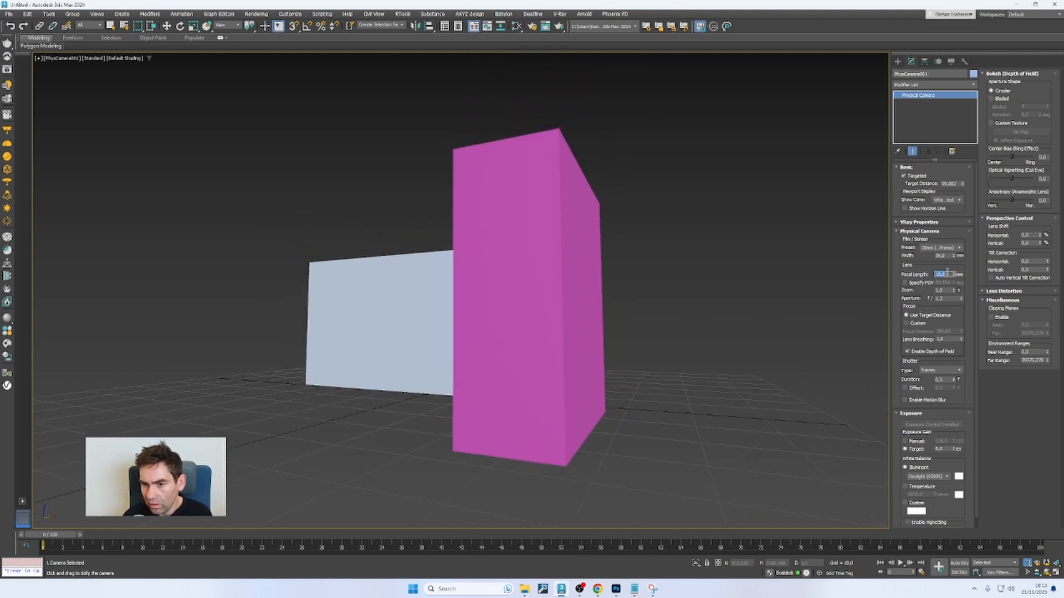
drag(440, 356, 432, 357)
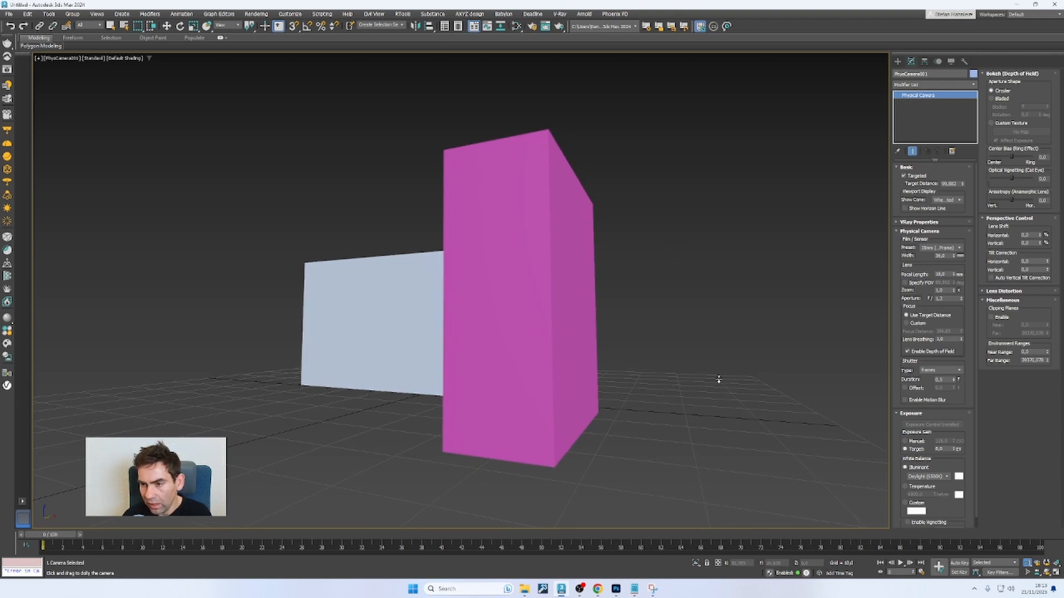
Turn on Auto Vertical Tilt Correction for the camera and disable its depth of field.
click(1026, 572)
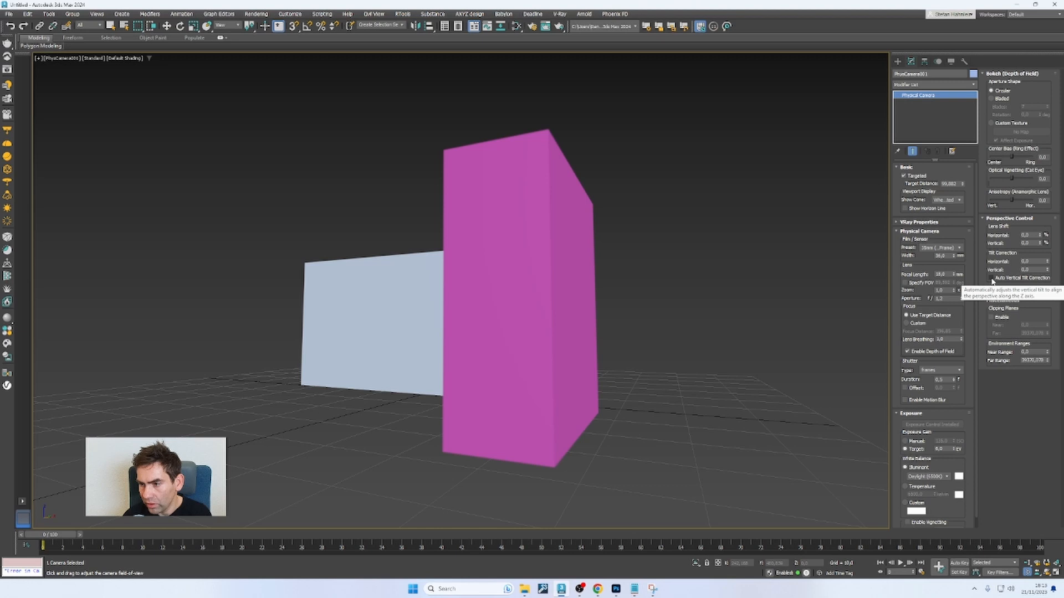
click(992, 278)
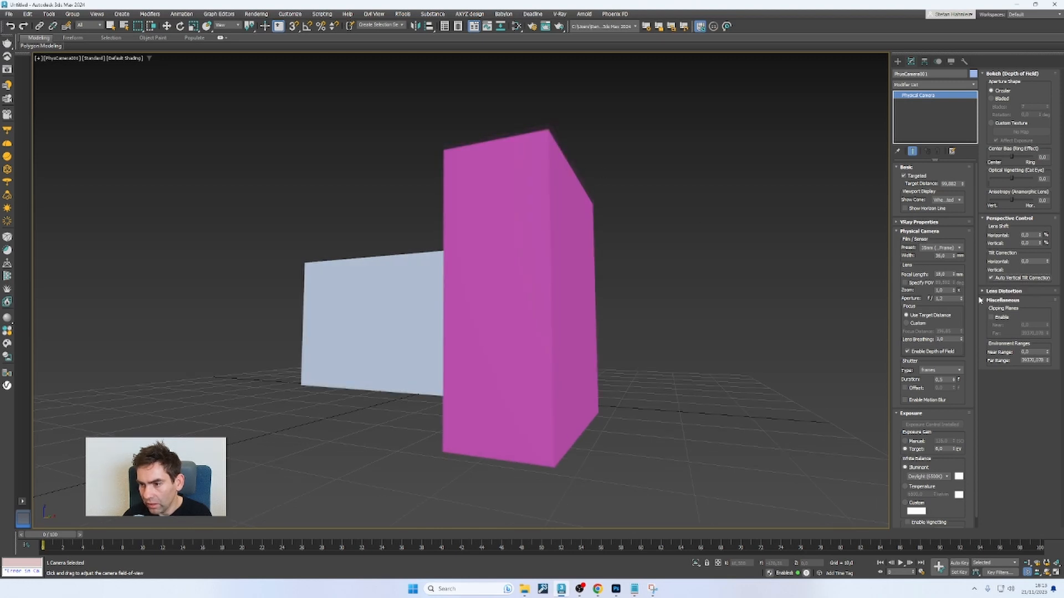
click(927, 353)
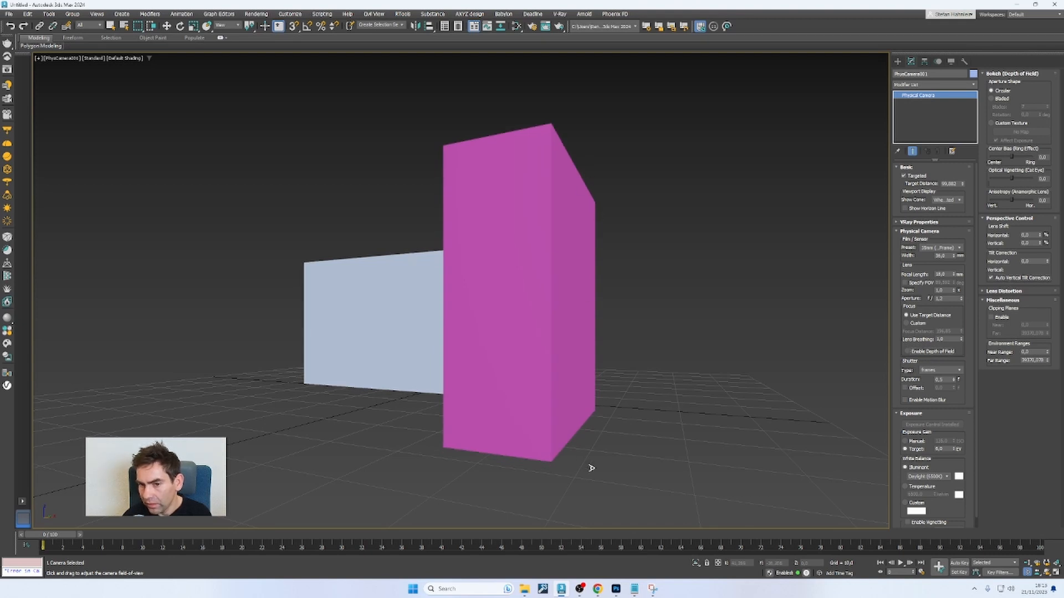
Select the camera for moving and lower it to the ground by setting its Z position to 0.
click(60, 58)
click(74, 208)
key(w)
right_click(745, 451)
click(759, 467)
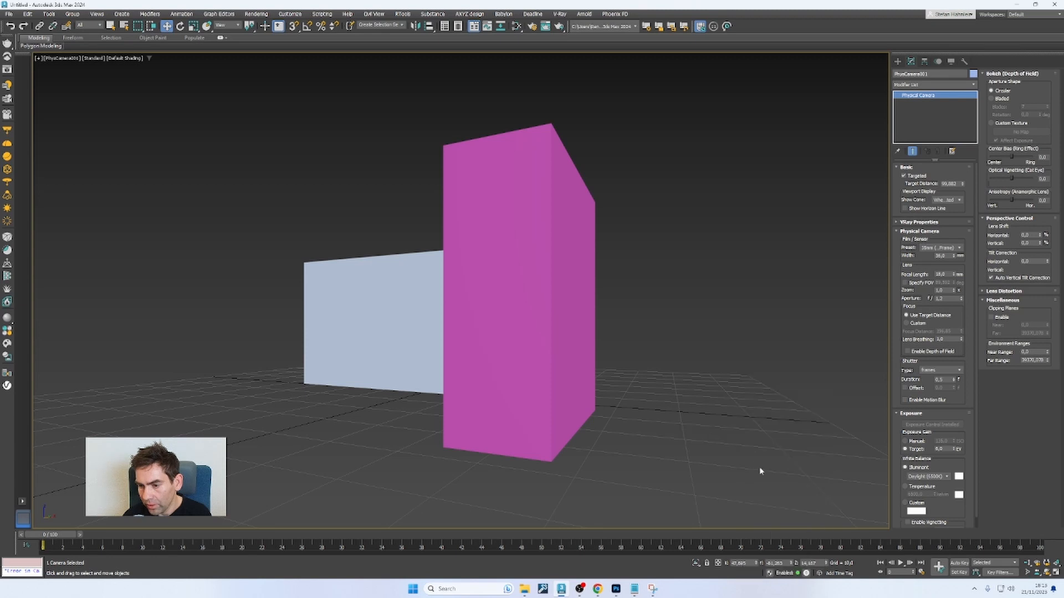
click(818, 563)
double_click(818, 563)
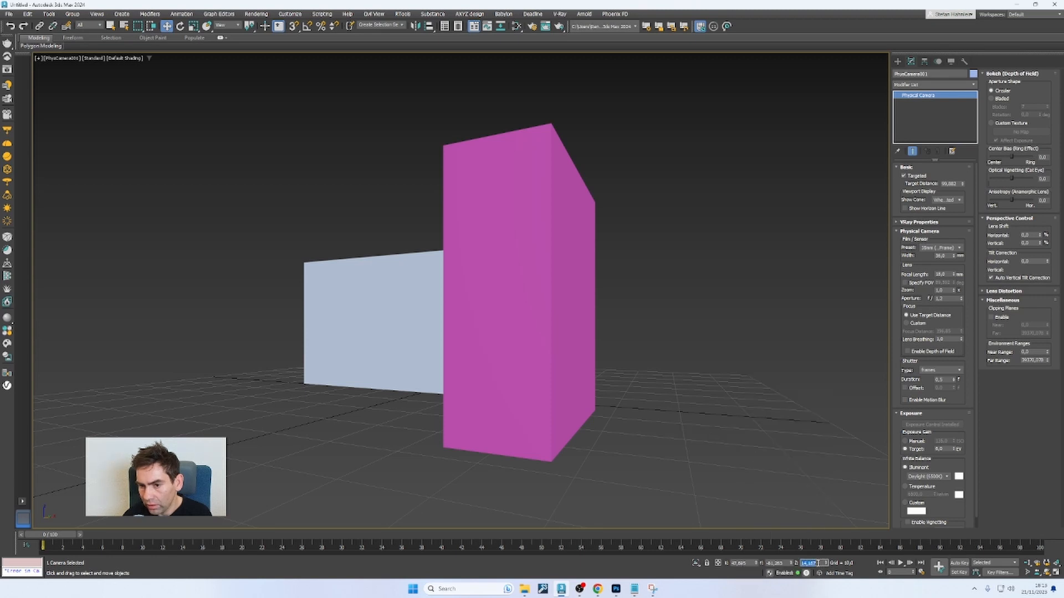
text(0)
key(Return)
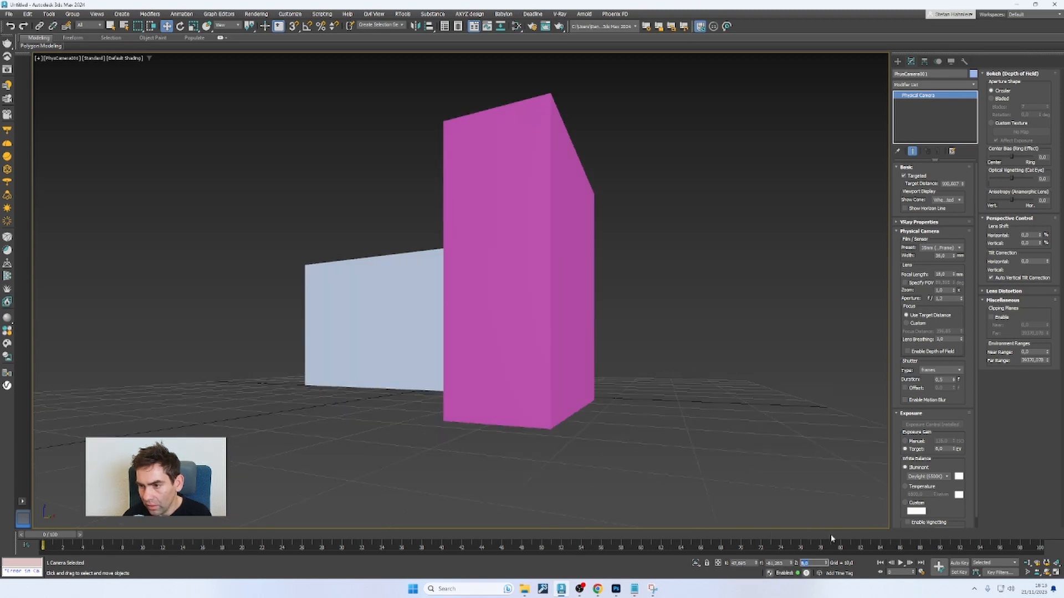
Compare the view with Auto Vertical Tilt Correction off and vertical tilt at 0, and turn the automatic correction back on.
click(997, 279)
text(0)
key(Return)
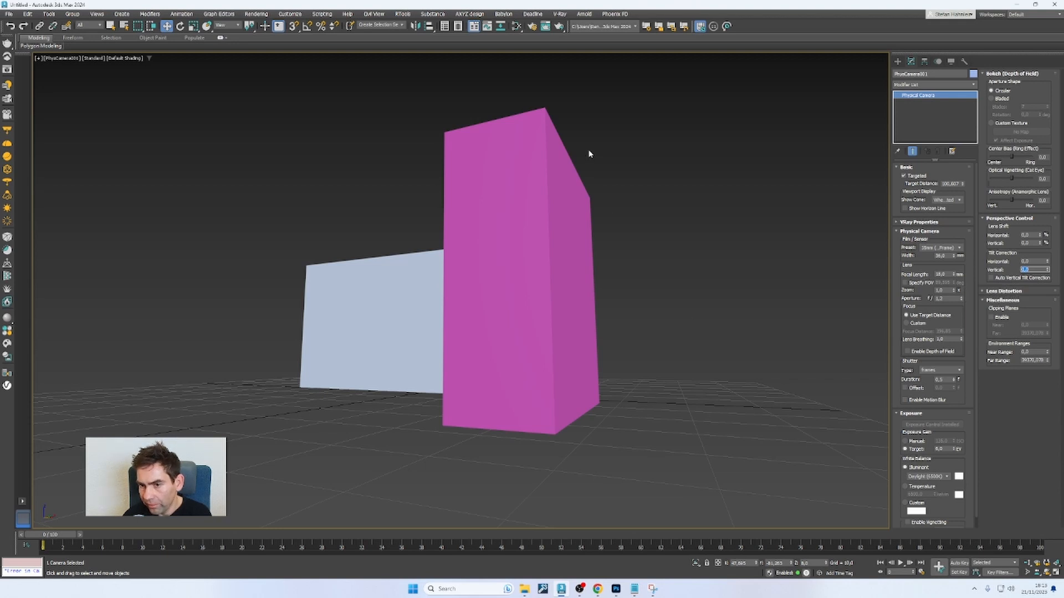
click(1001, 278)
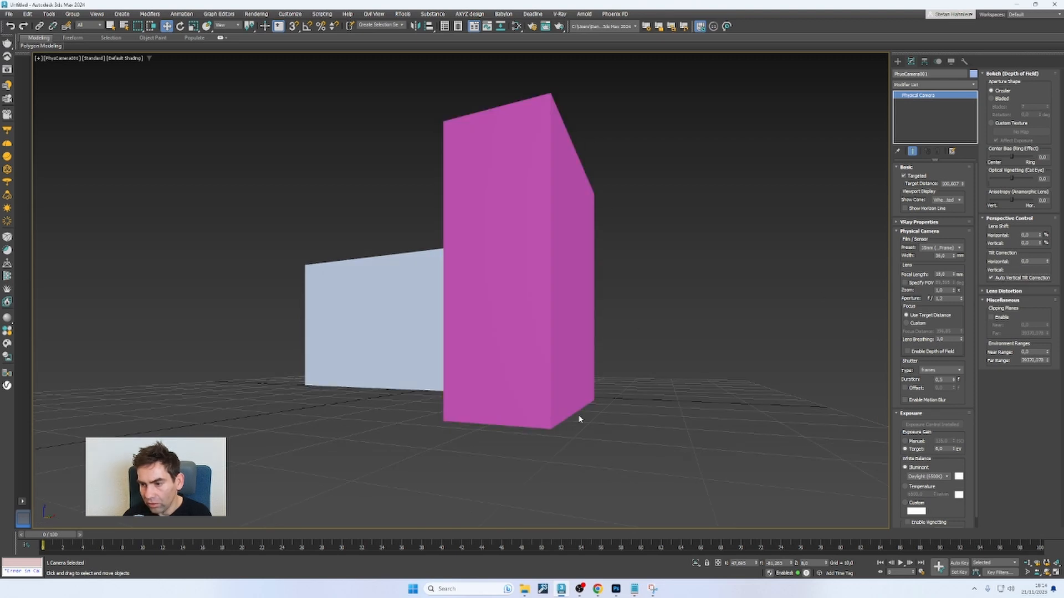
Clear the selection, inspect the camera and both boxes in the Top view, and return to the camera view.
click(652, 299)
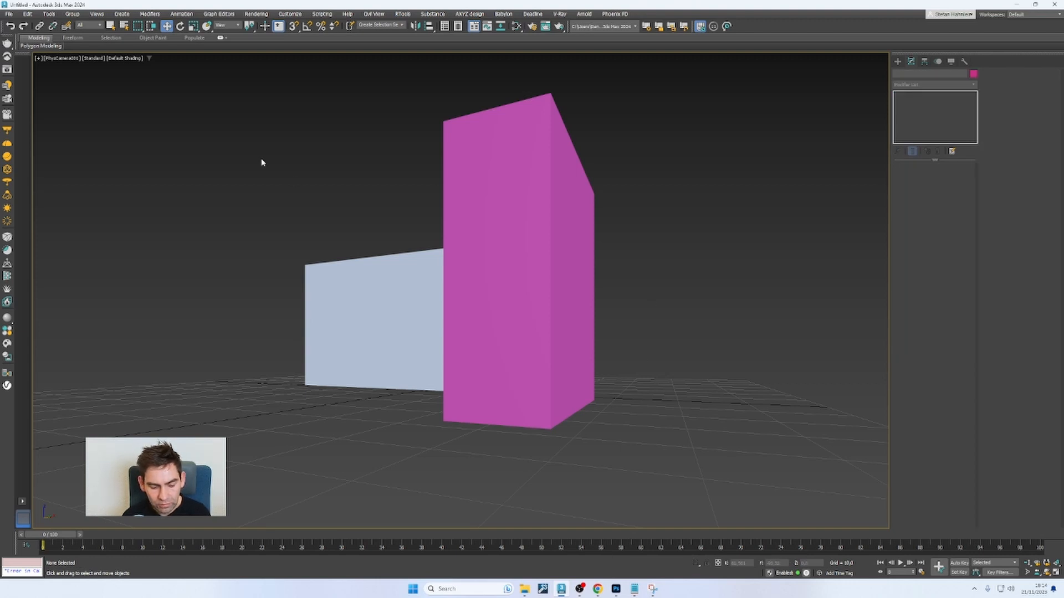
key(t)
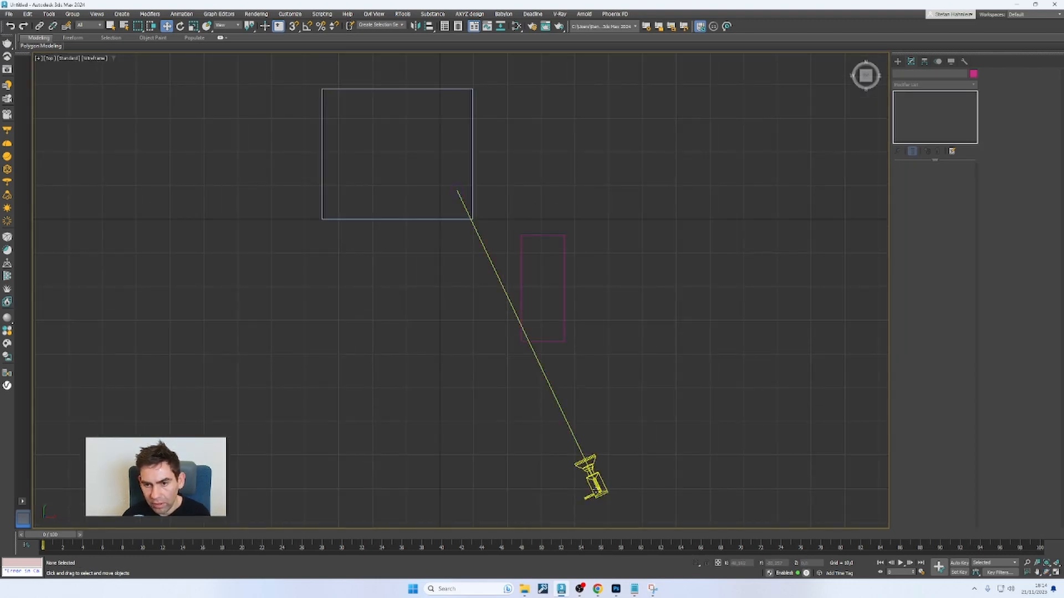
click(597, 487)
scroll(512, 432, down, 2)
click(436, 409)
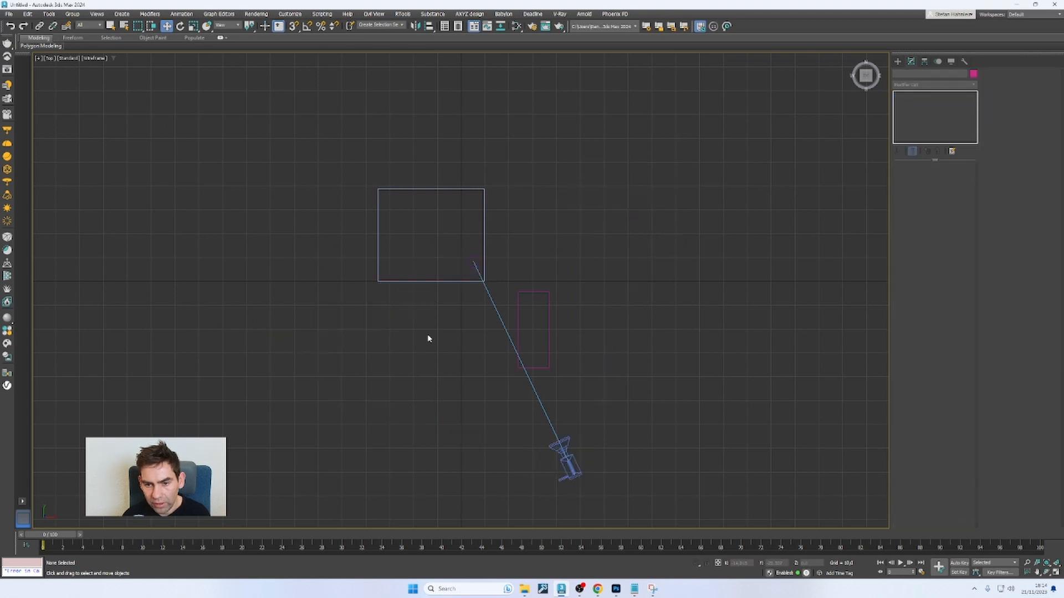
click(616, 589)
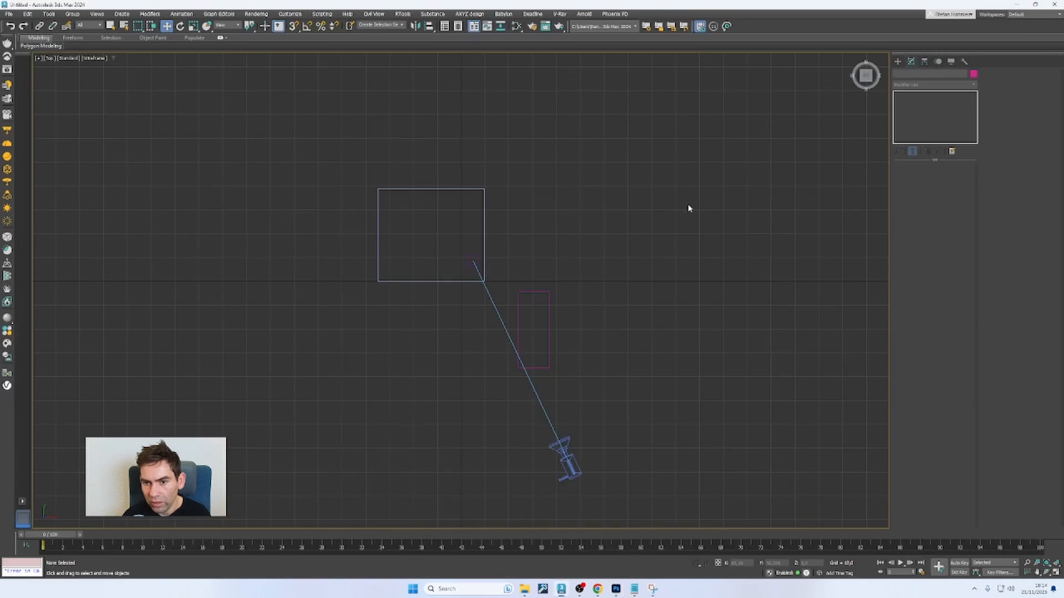
key(c)
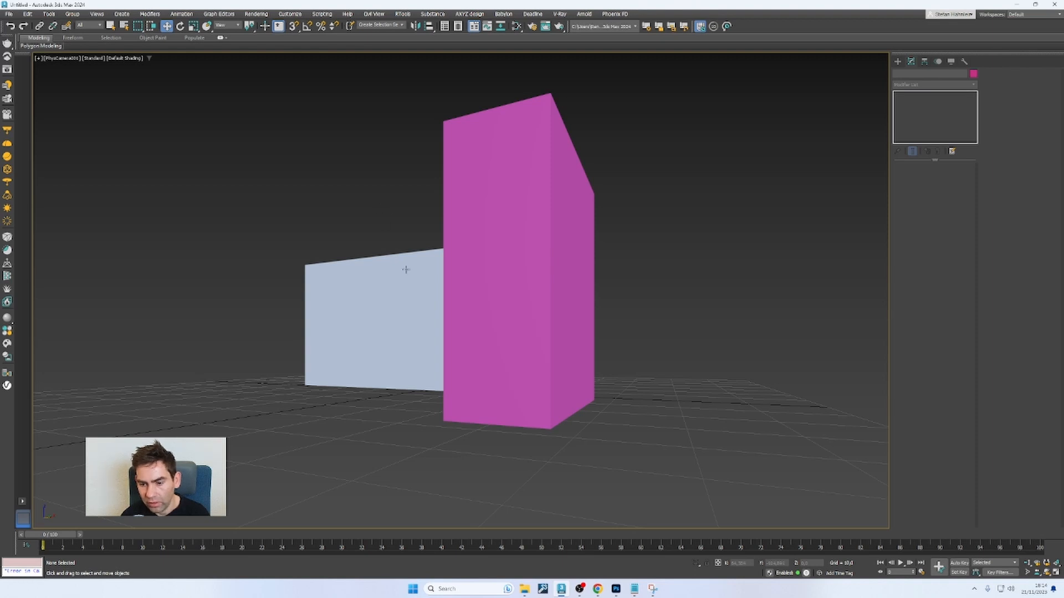
Check the camera overview in Photoshop, return to 3ds Max, select the viewport's camera and enable its motion blur.
click(616, 588)
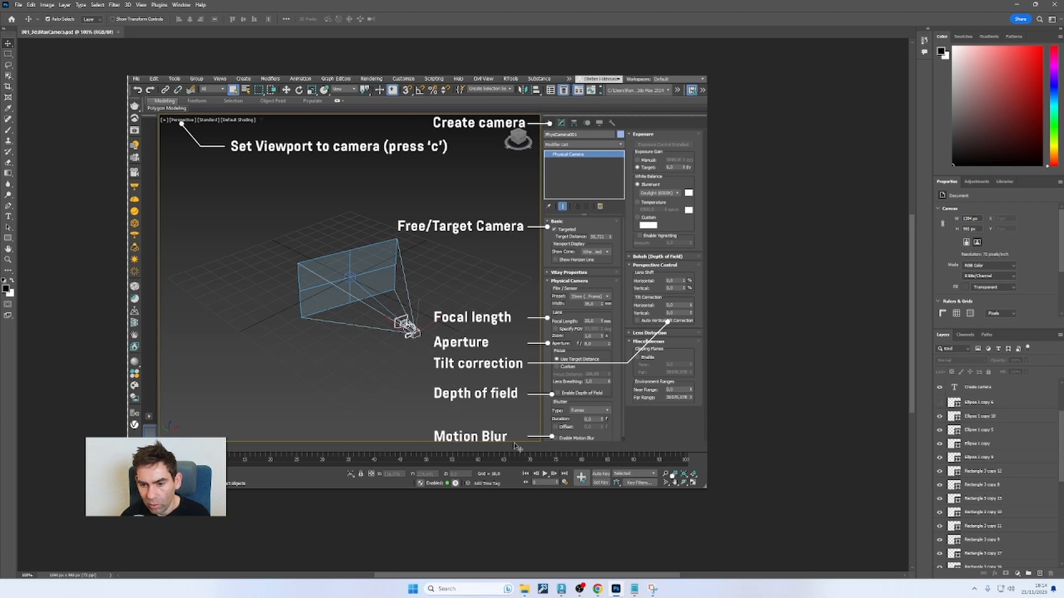
key(alt+Tab)
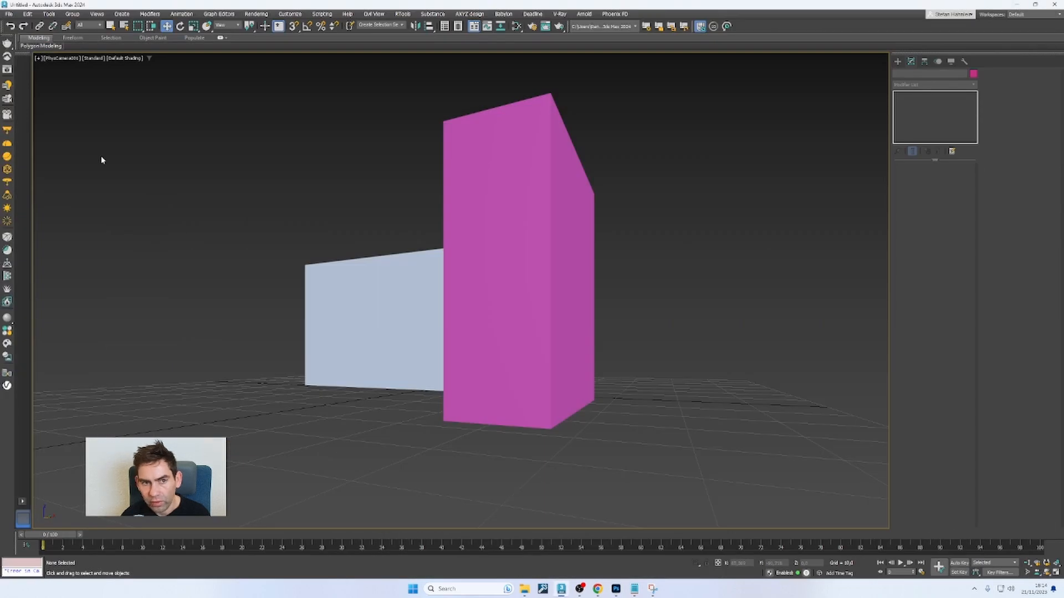
click(61, 58)
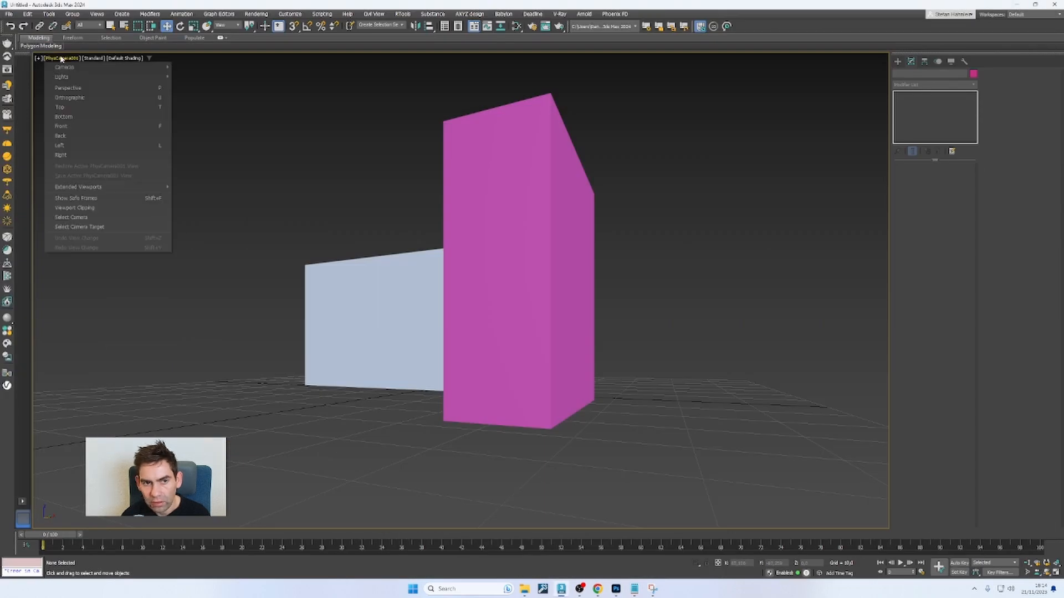
click(66, 221)
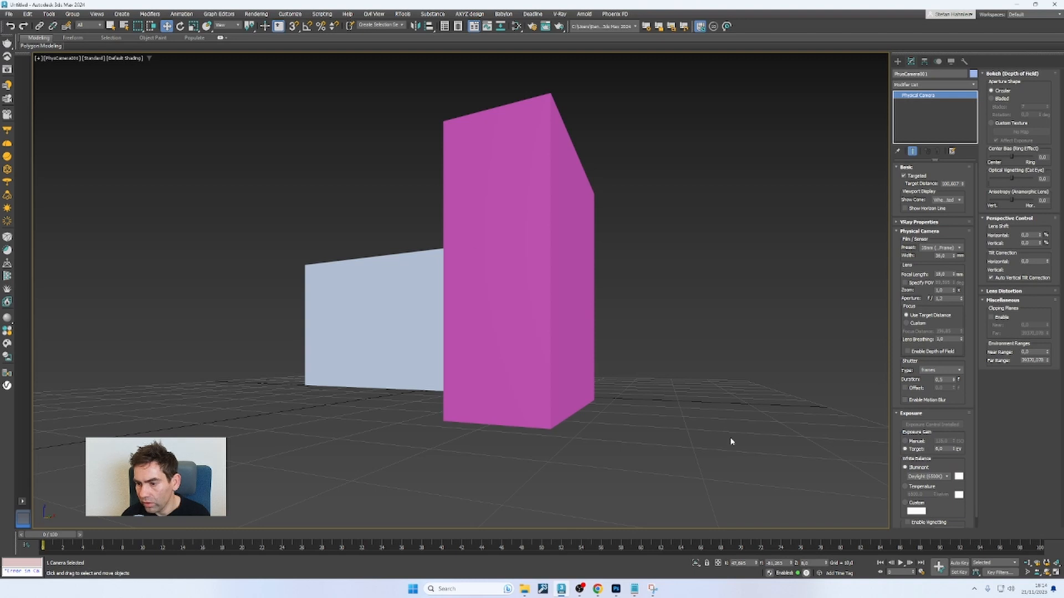
click(906, 400)
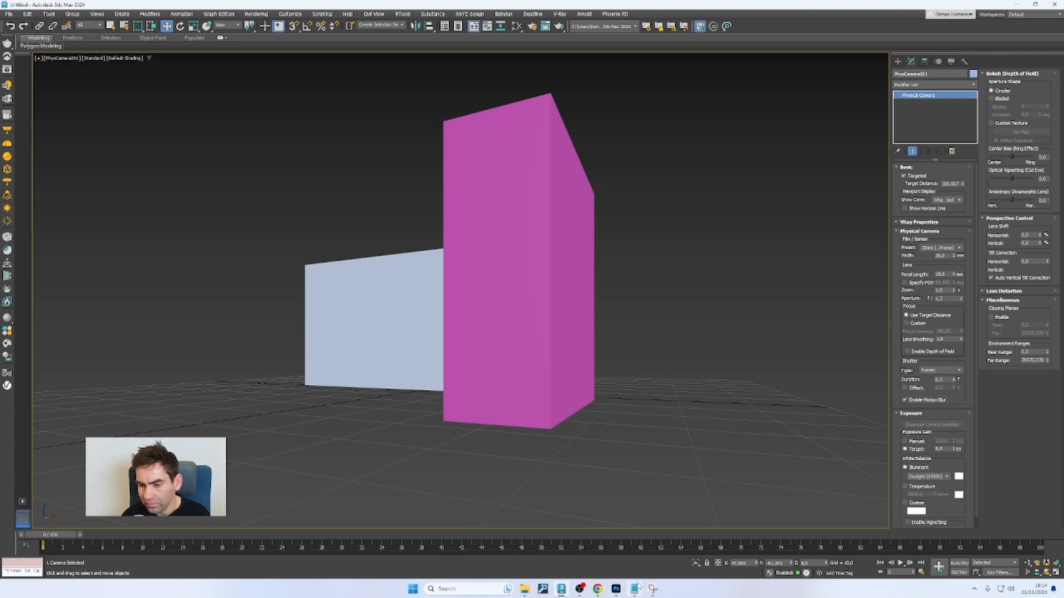
Switch to Photoshop to review the annotated overview of the physical camera settings.
click(615, 589)
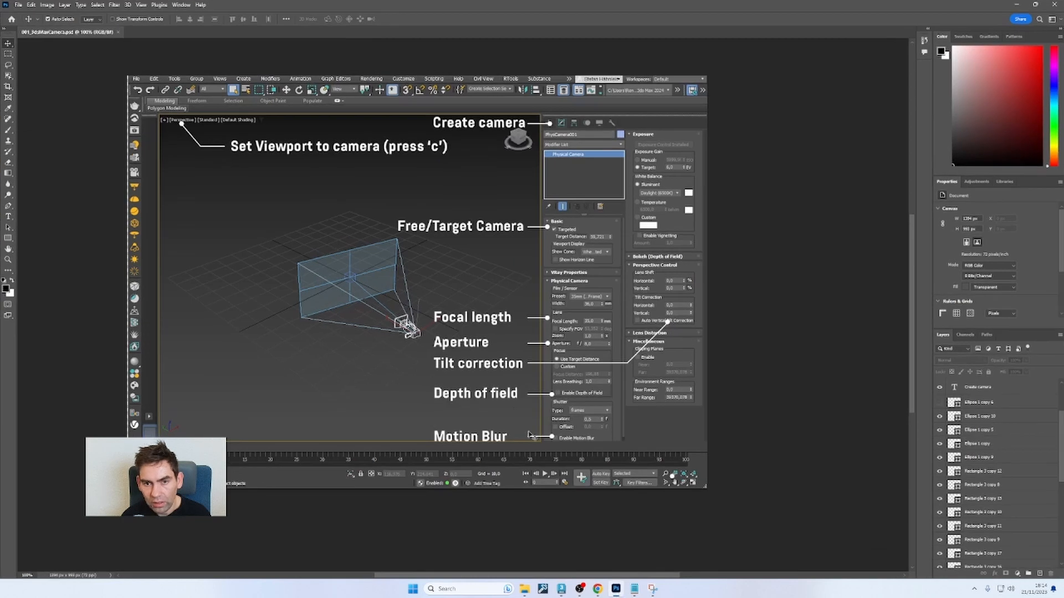